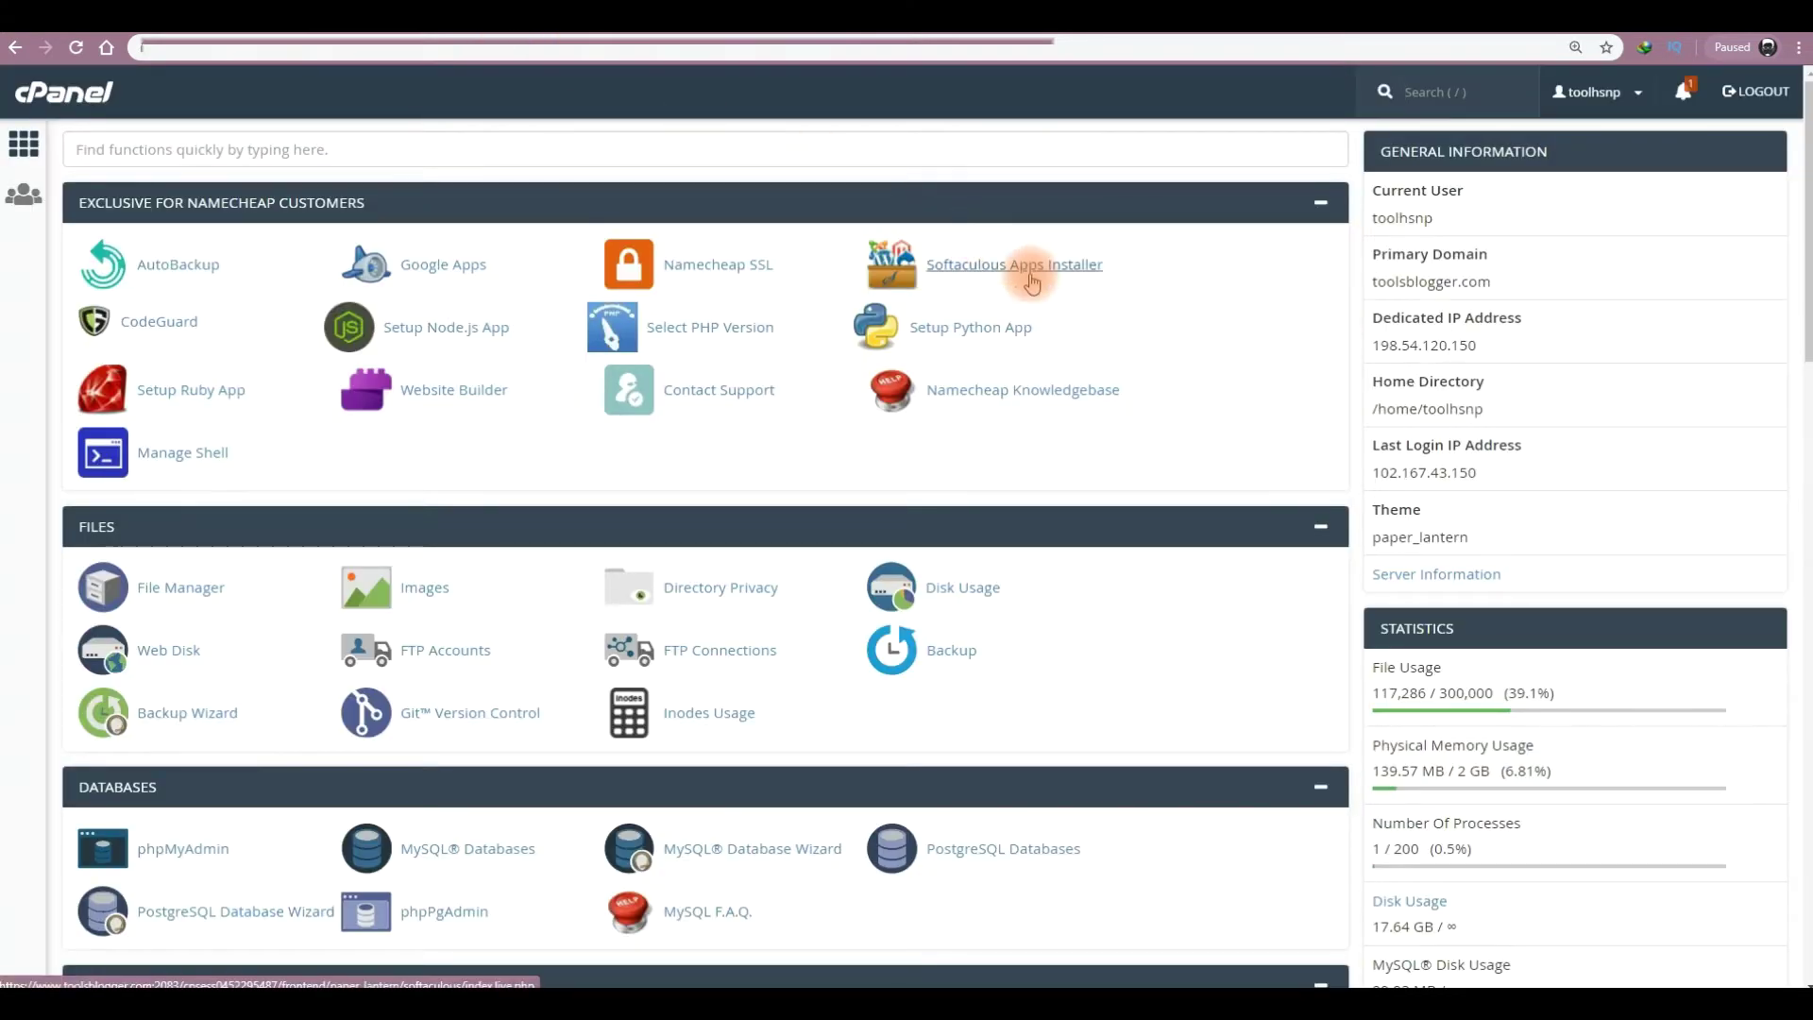
# - Launch Softaculous Apps Installer from the Exclusive for Namecheap Customers tools
pyautogui.click(1032, 281)
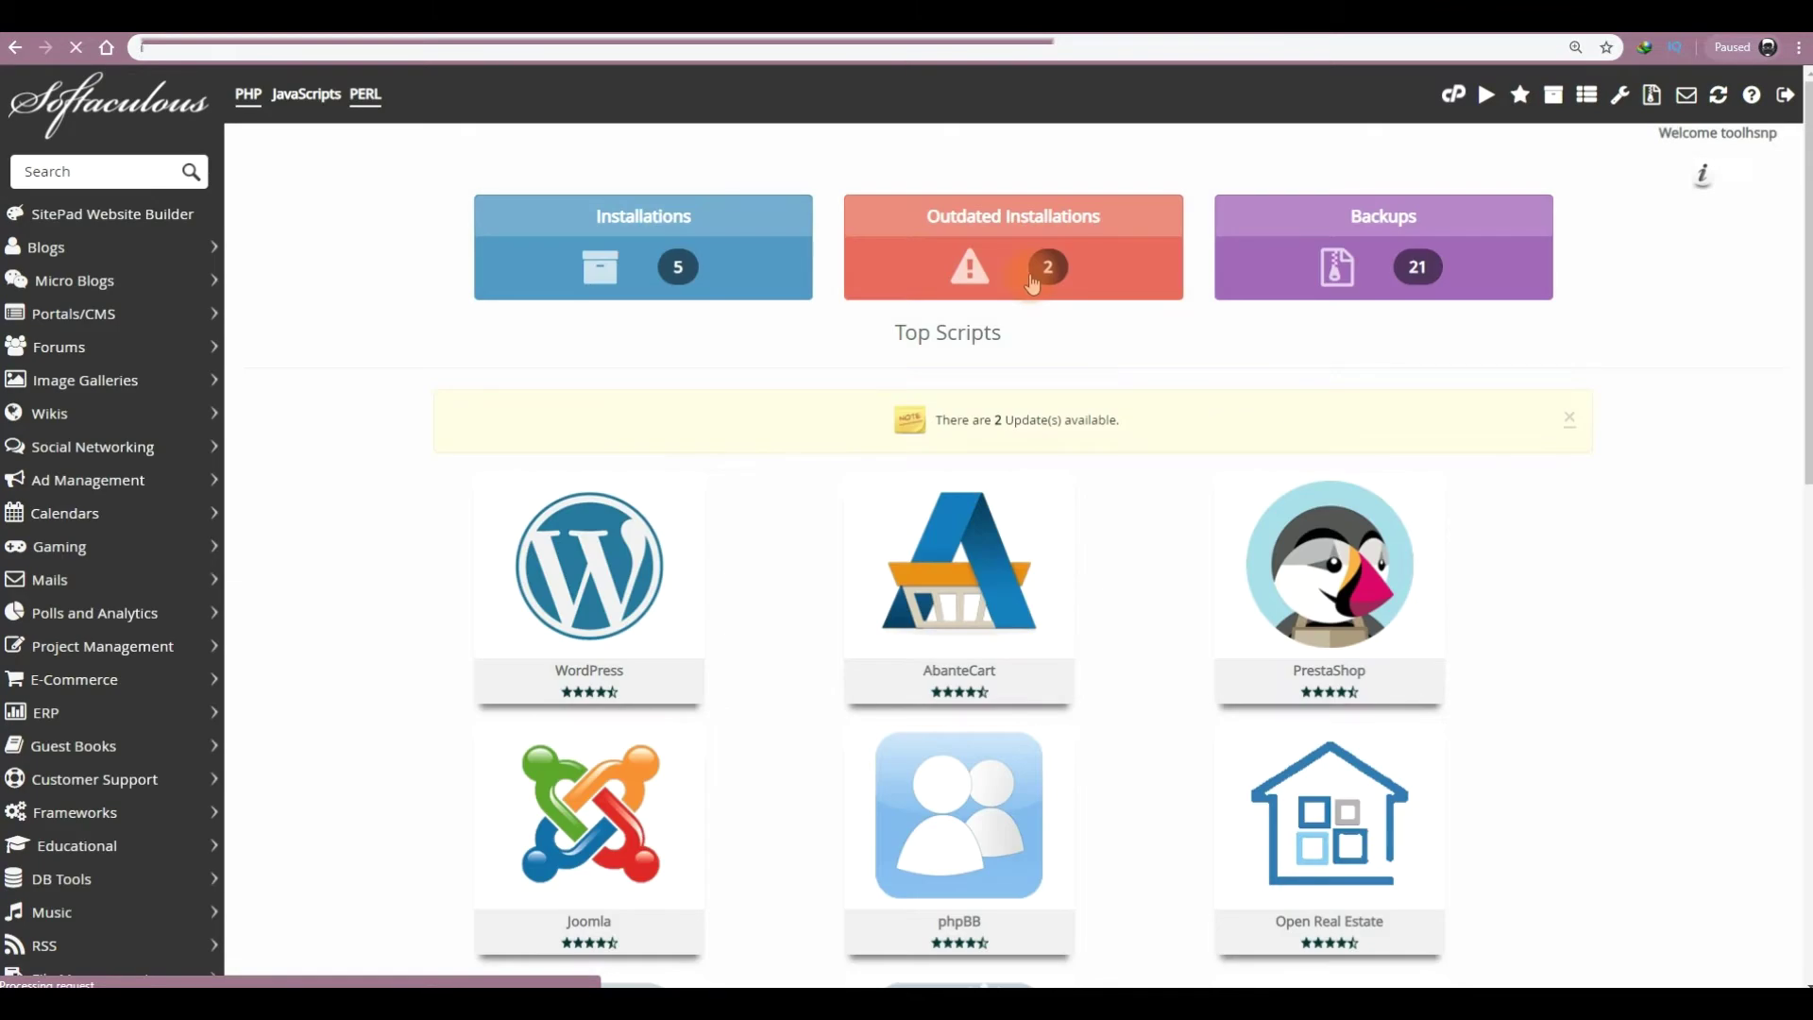
# - Open the WordPress entry from Softaculous's Top Scripts
pyautogui.moveTo(578, 582)
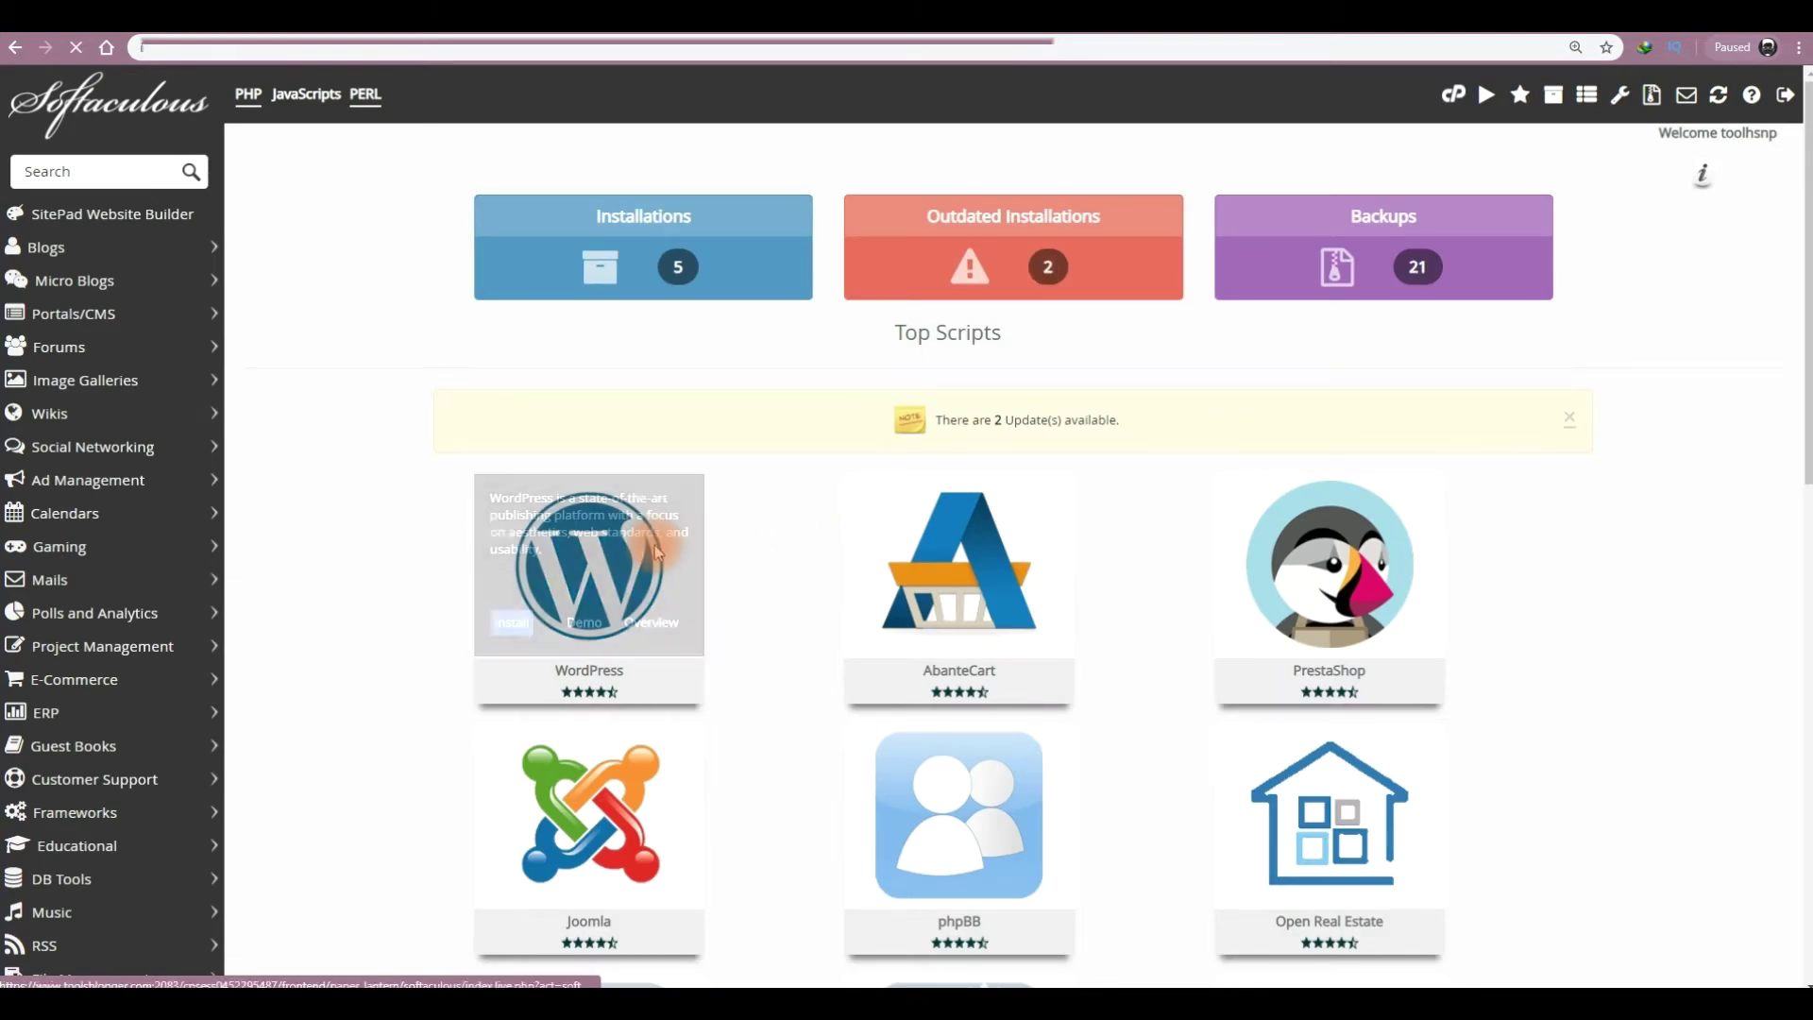
pyautogui.click(578, 582)
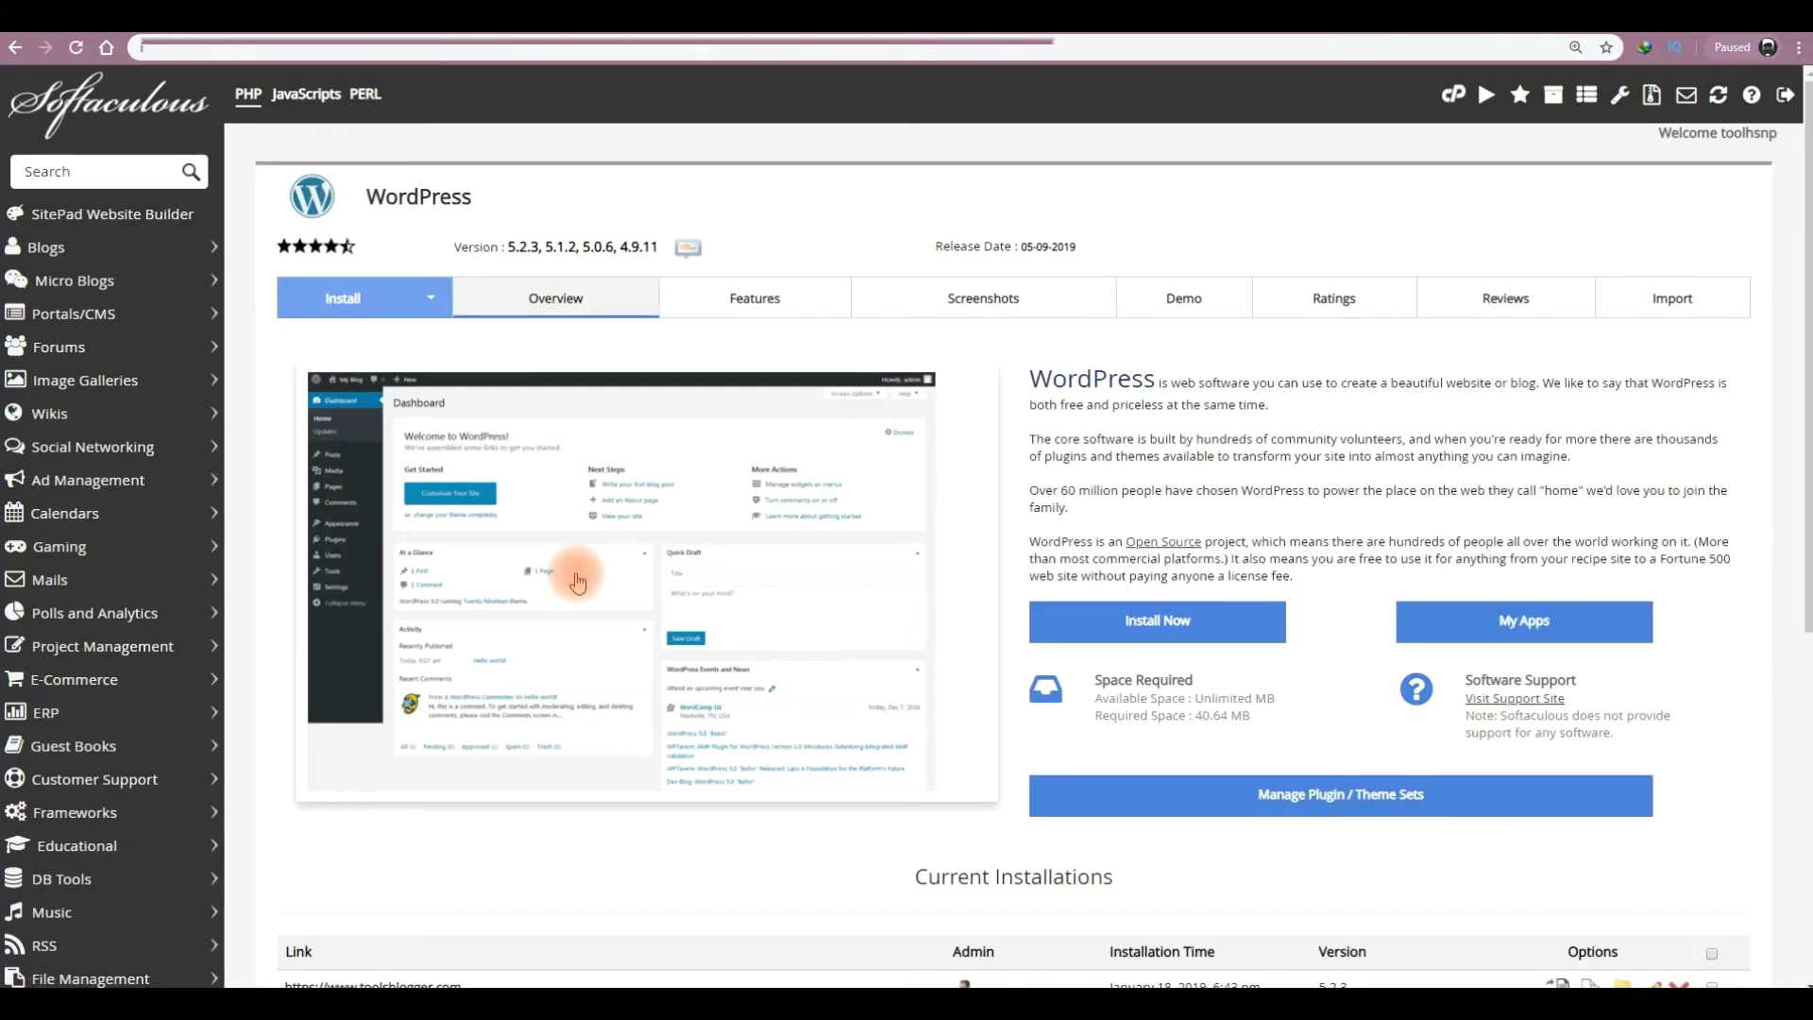
pyautogui.click(345, 298)
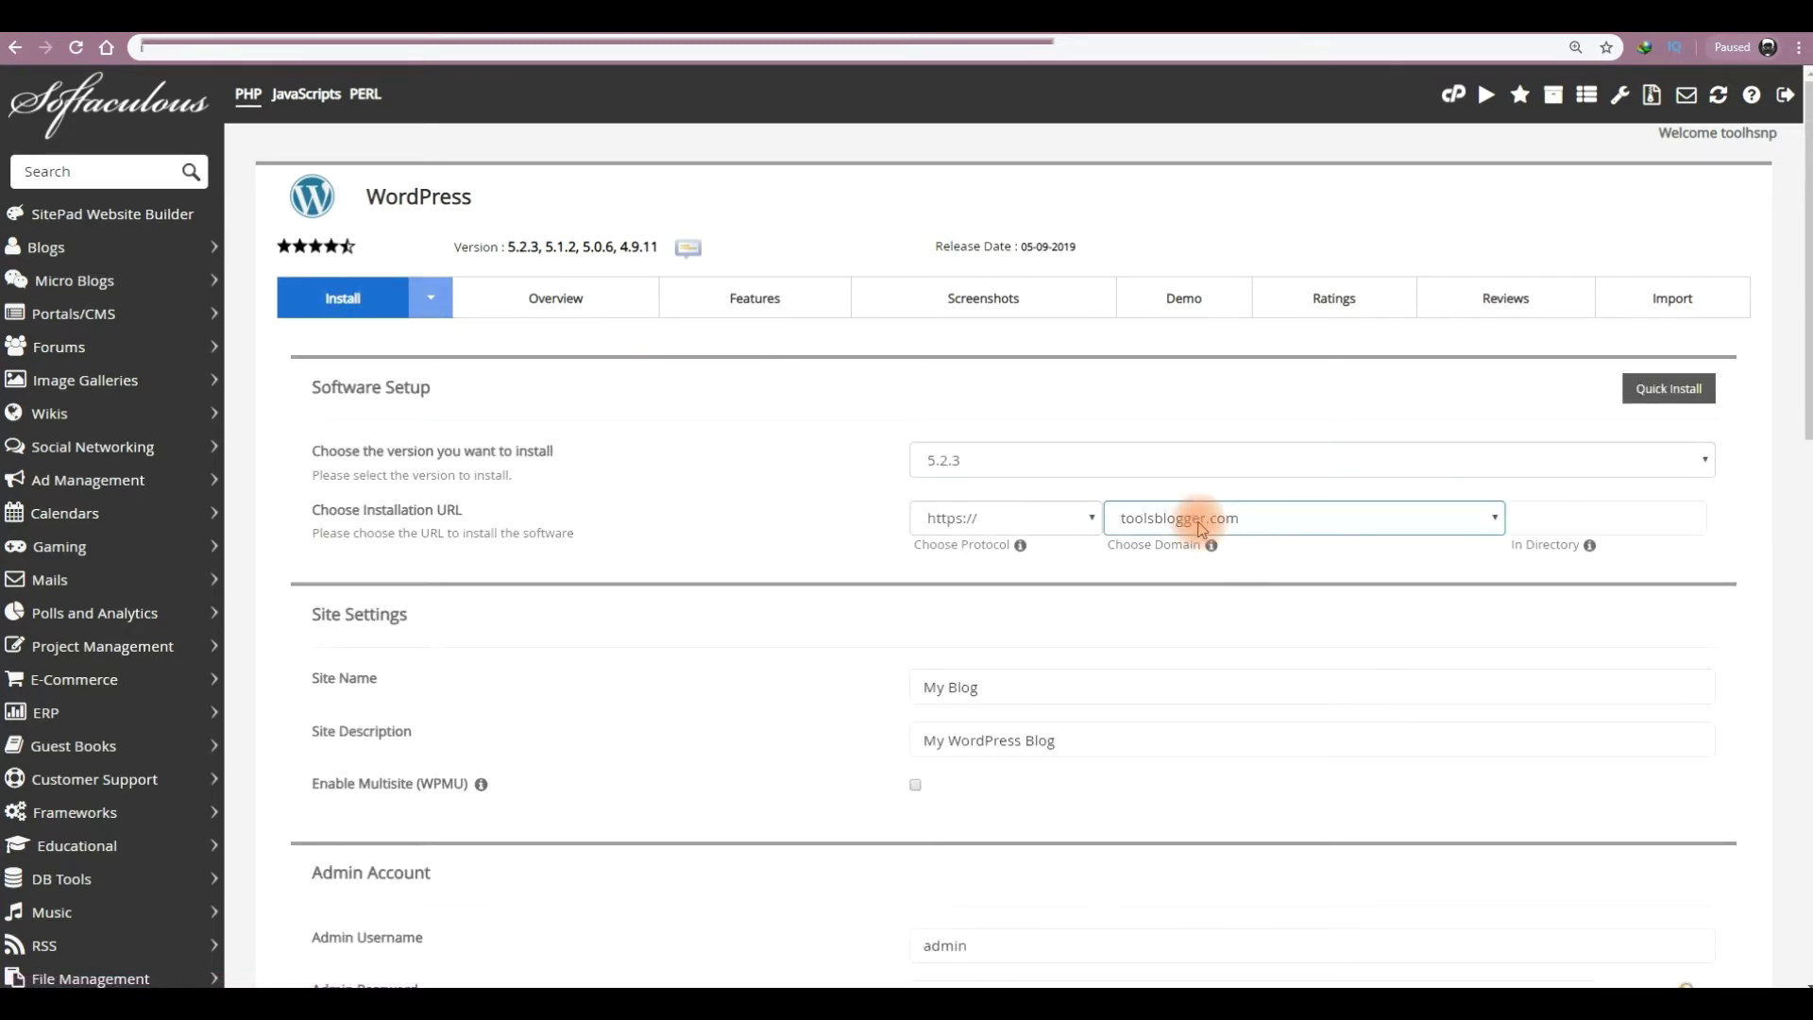
pyautogui.click(1050, 511)
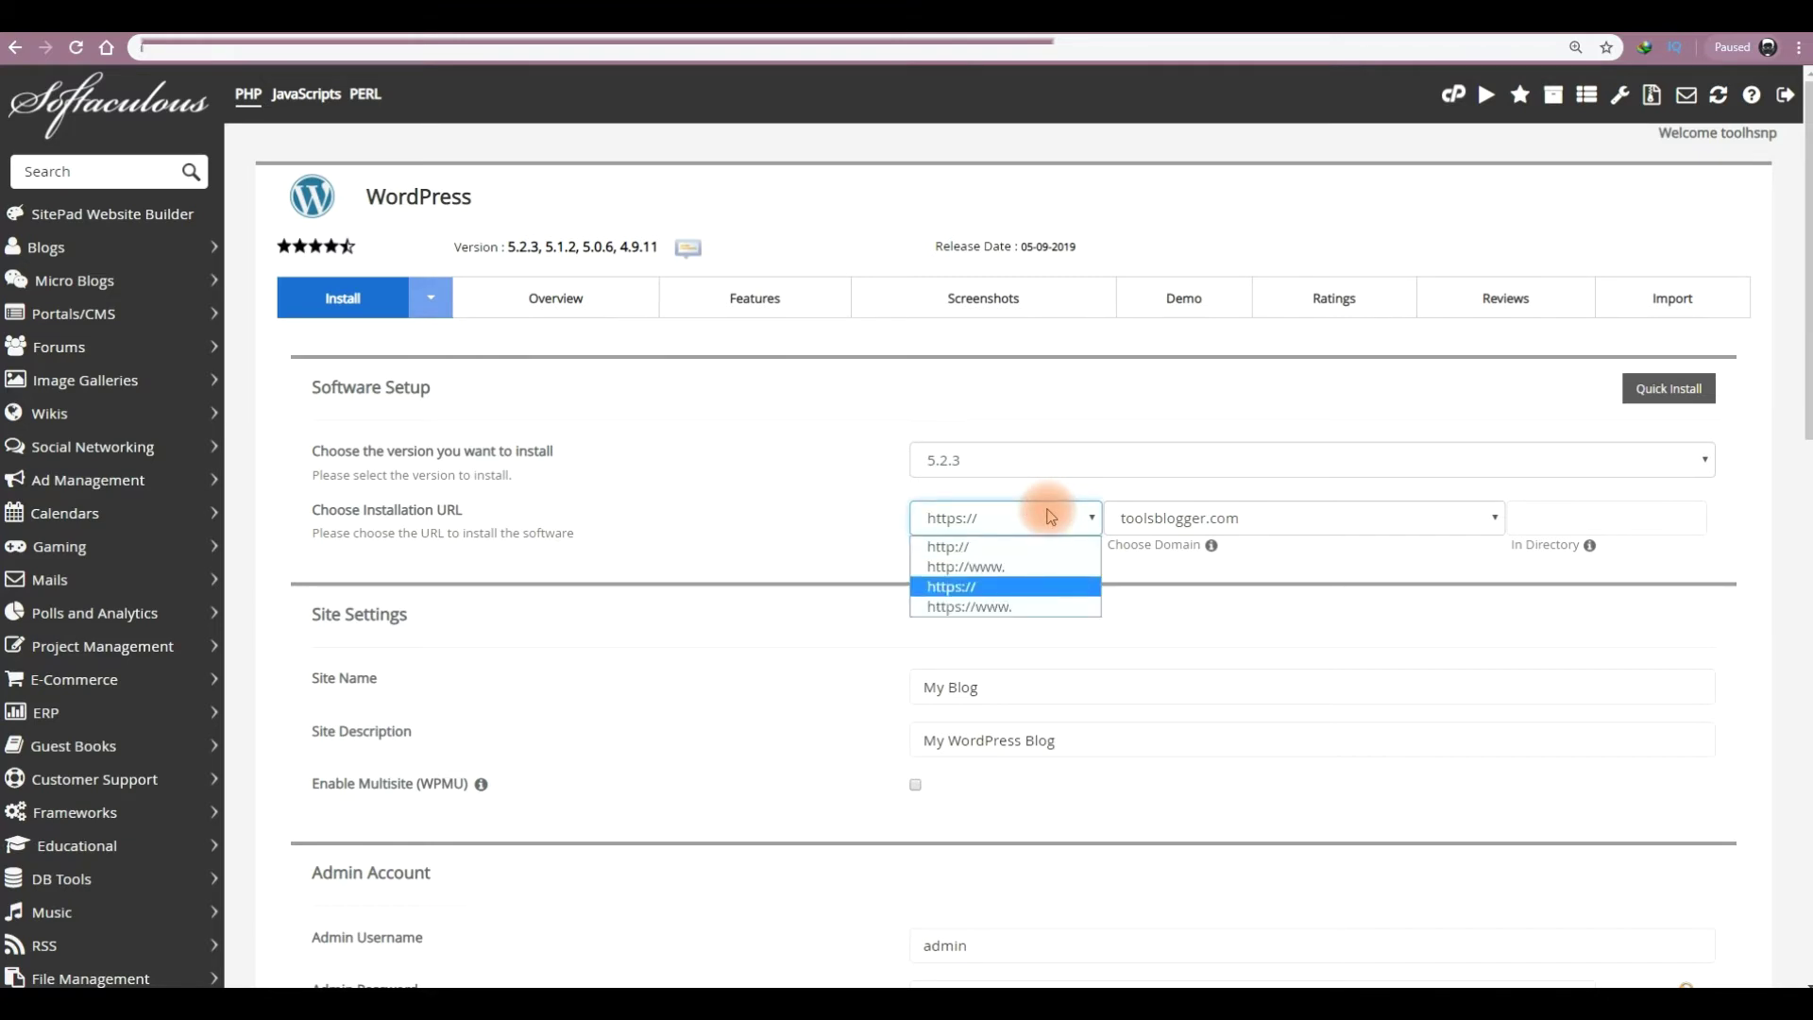
pyautogui.click(1004, 587)
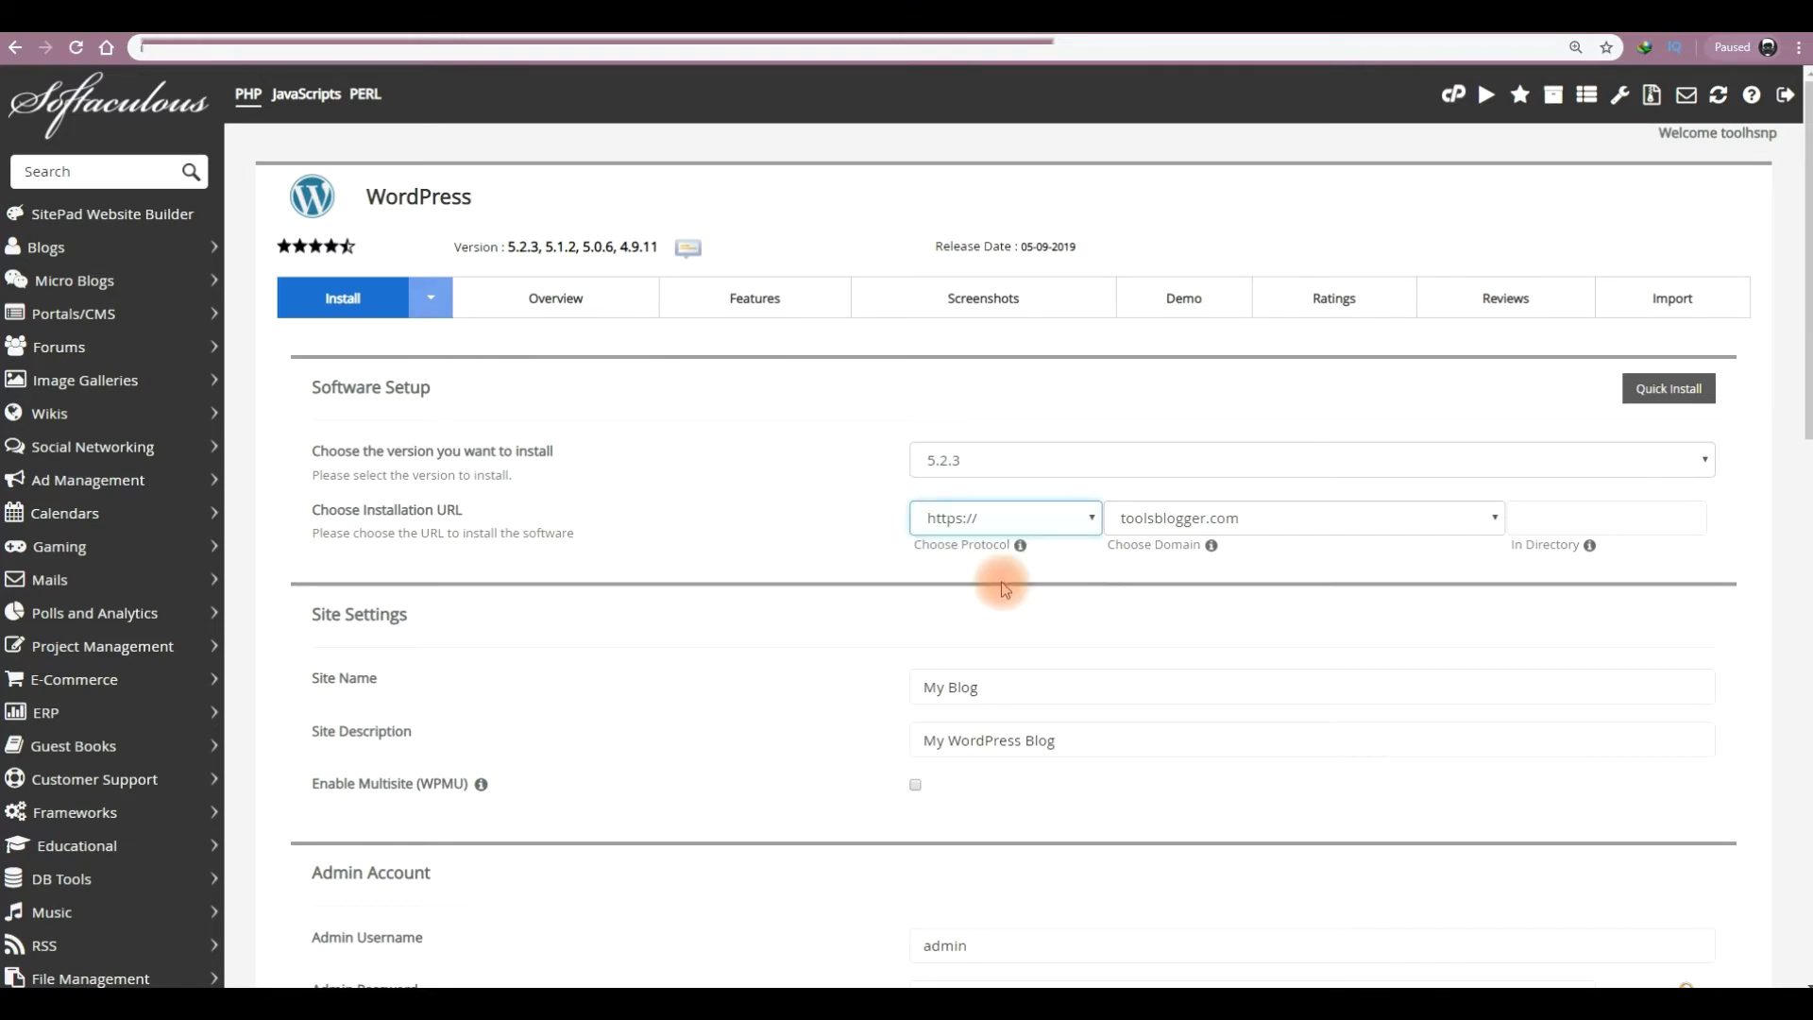
pyautogui.click(1158, 469)
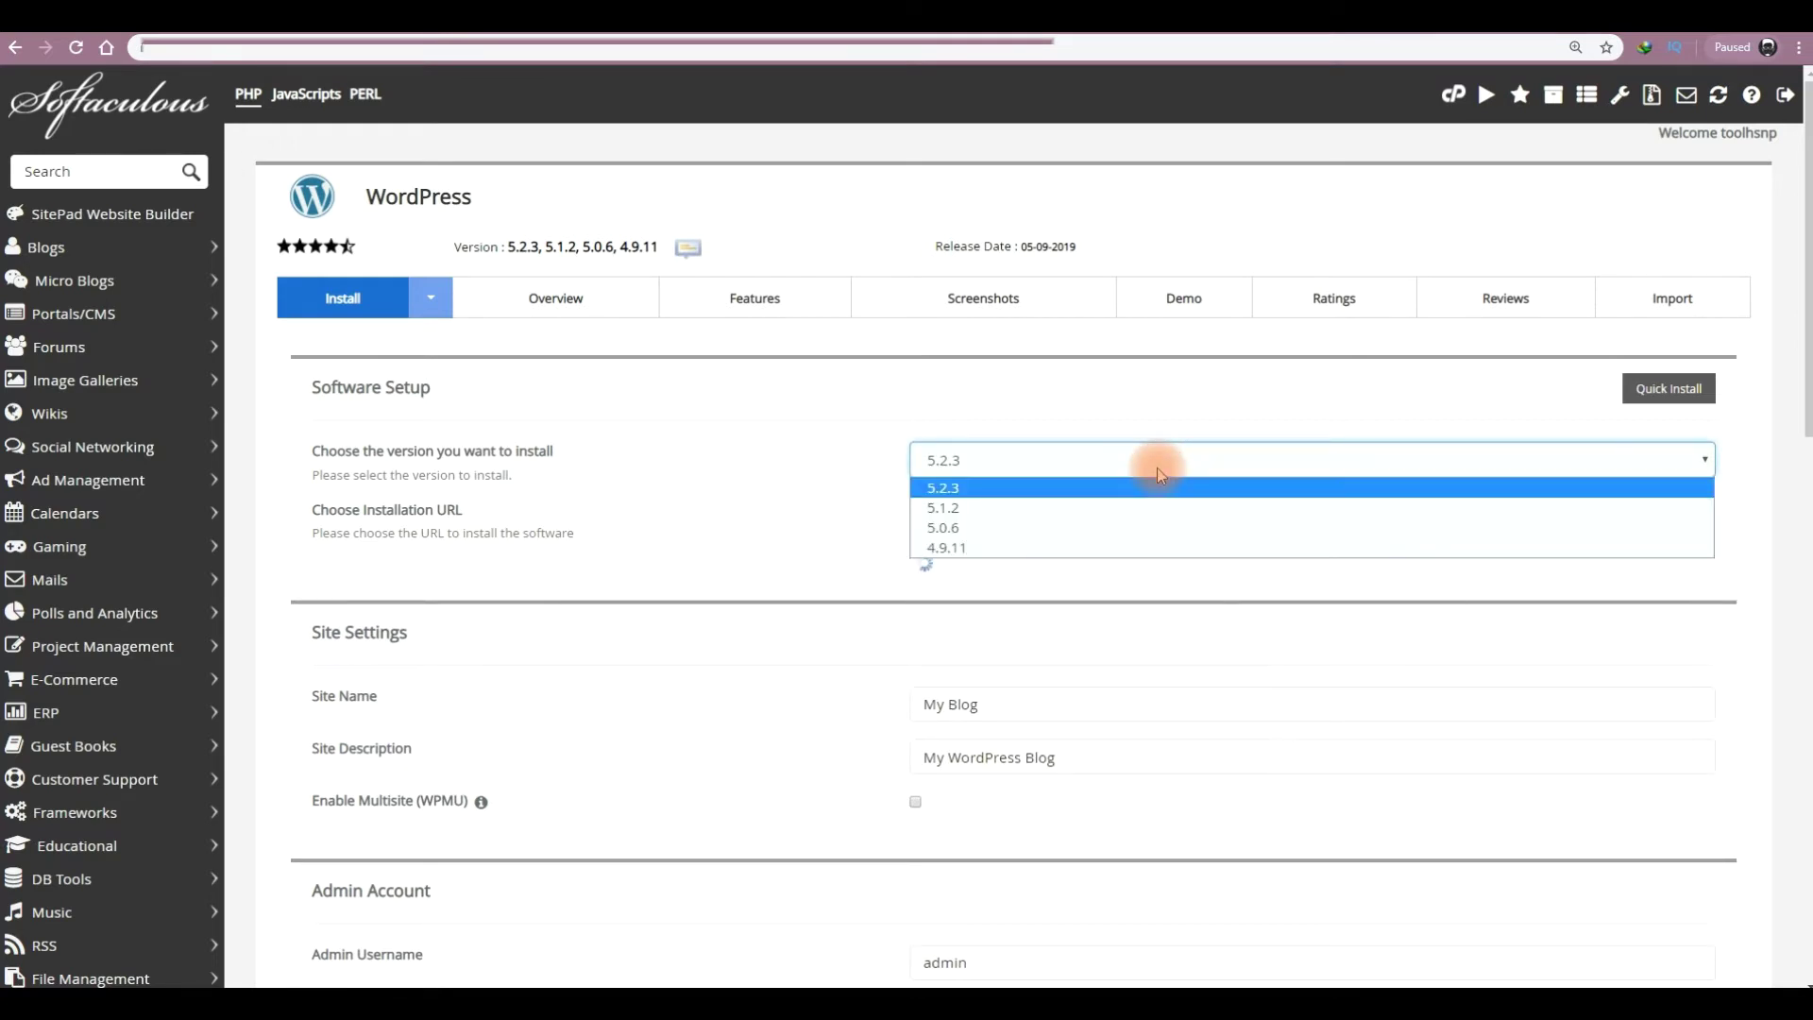
pyautogui.click(1130, 486)
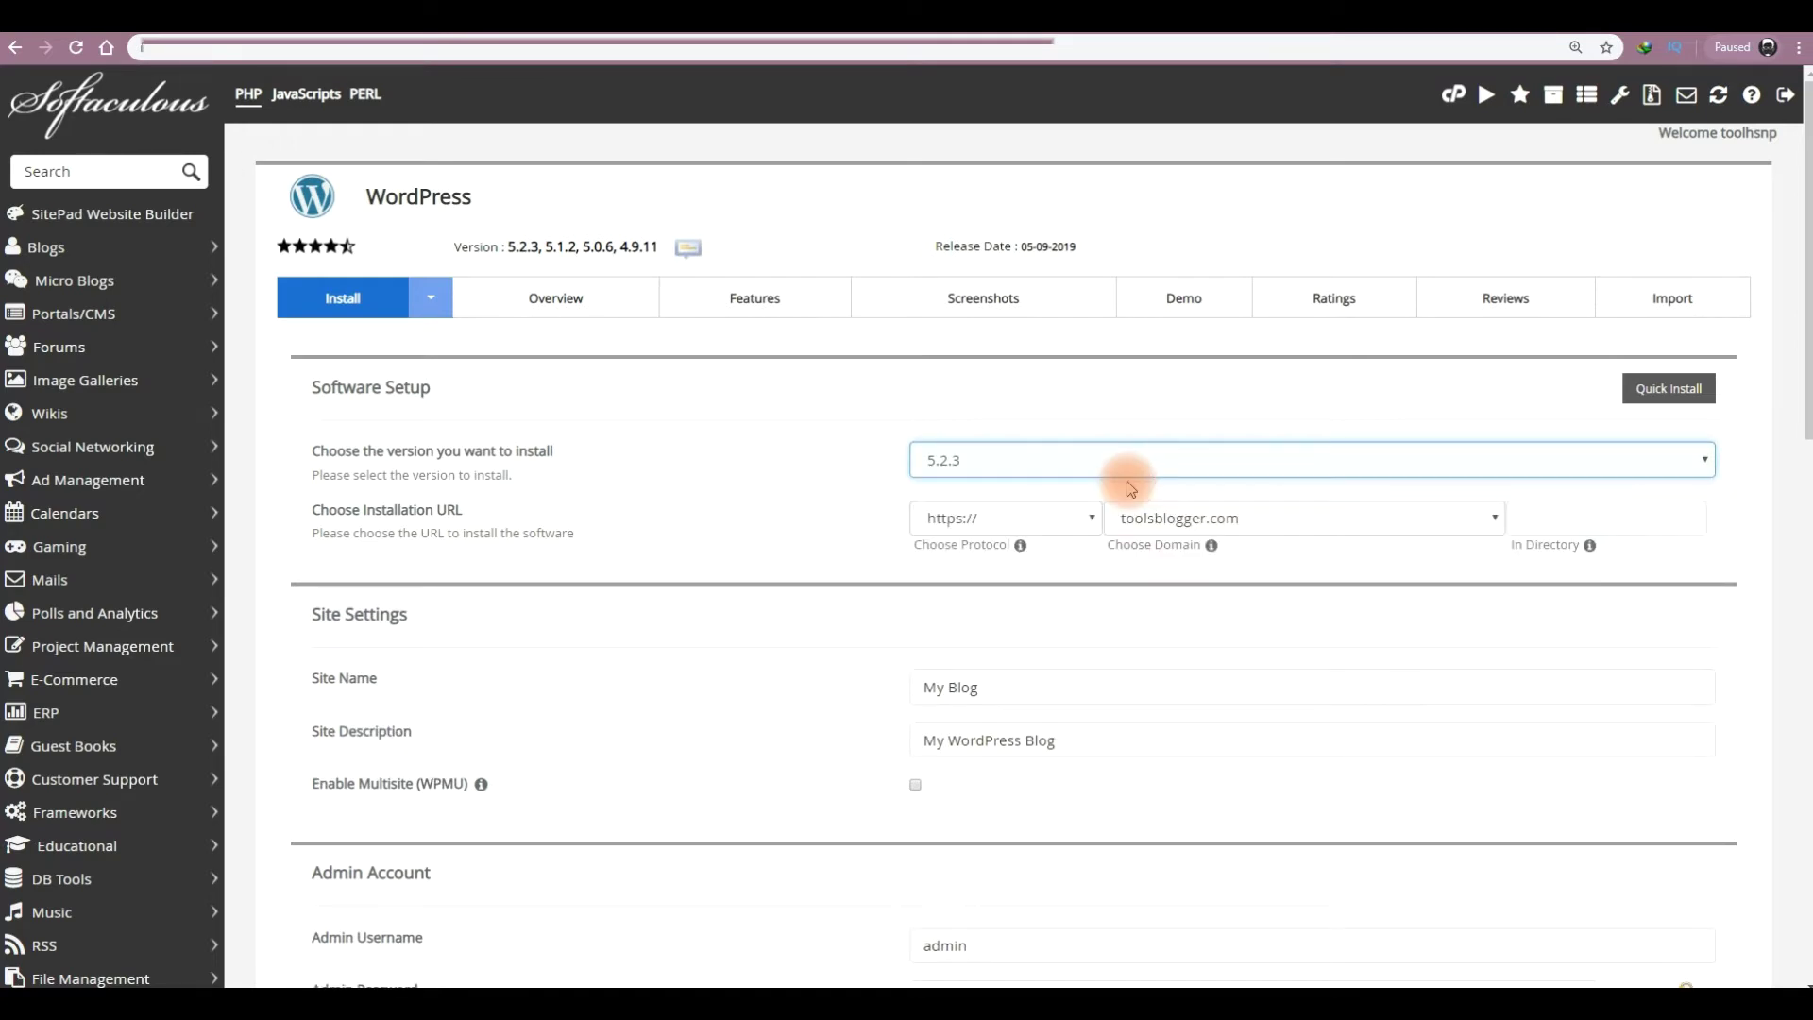
pyautogui.click(1431, 521)
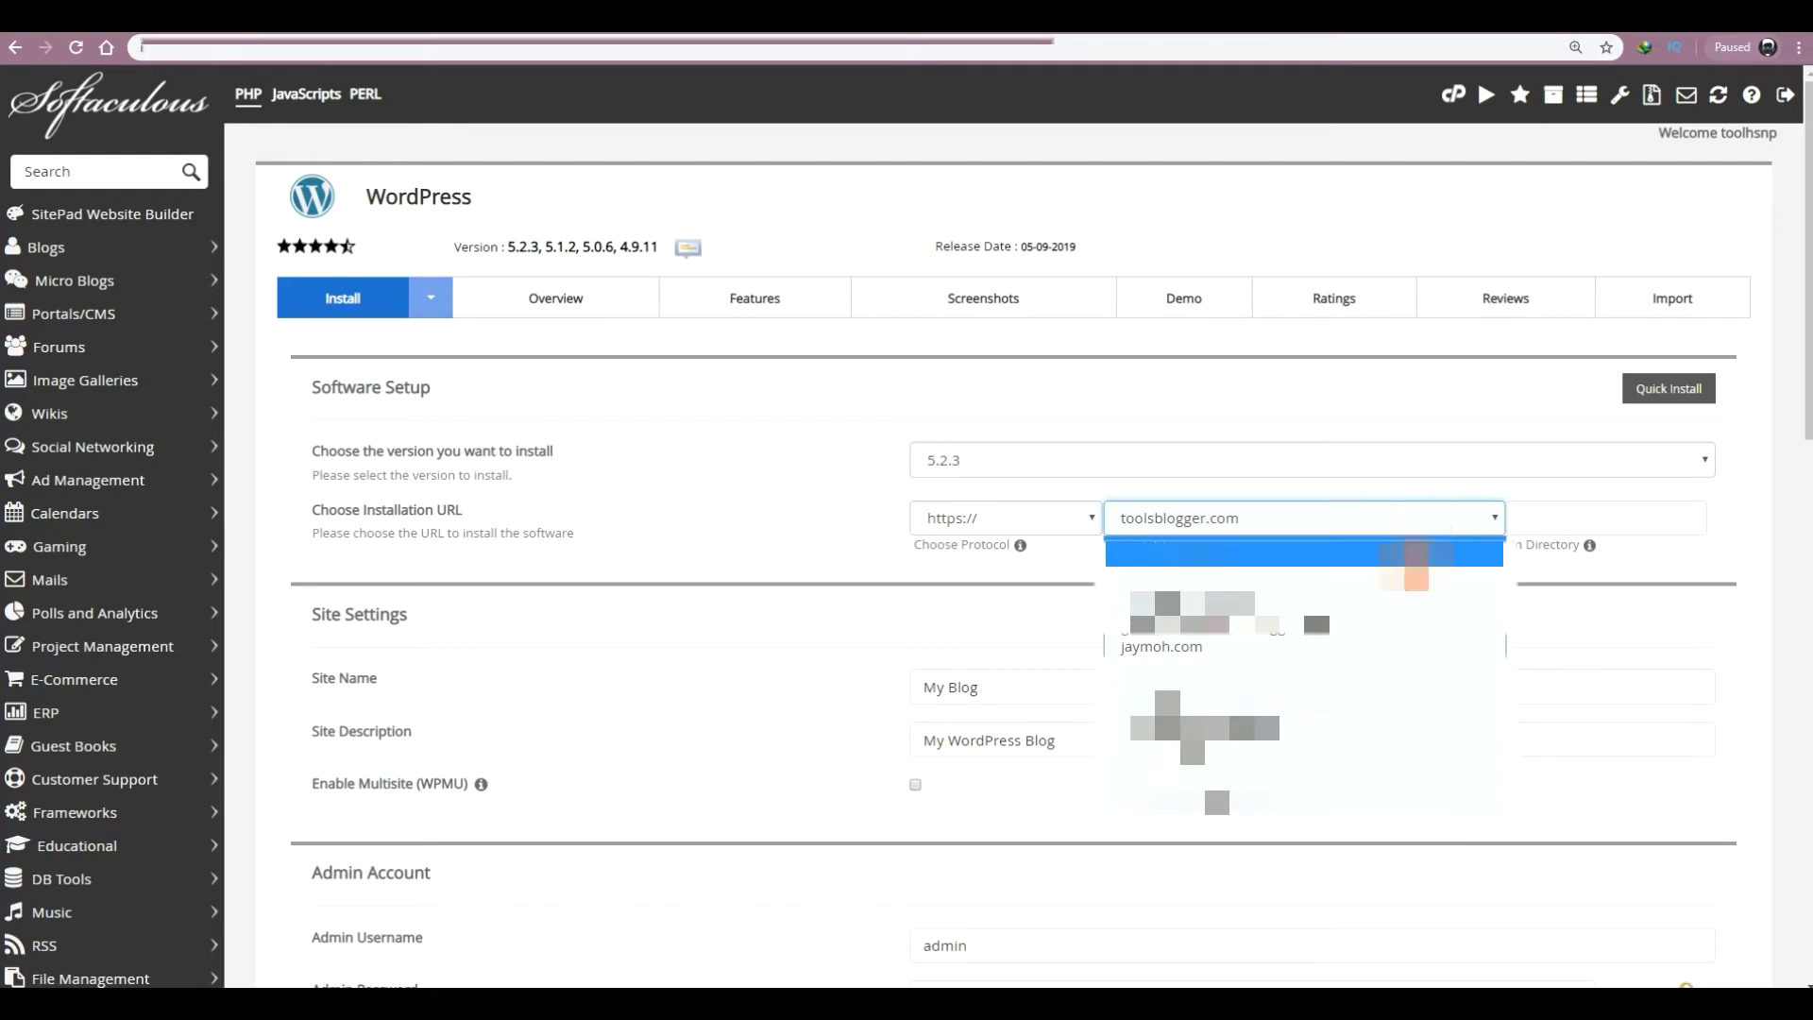
pyautogui.click(1383, 650)
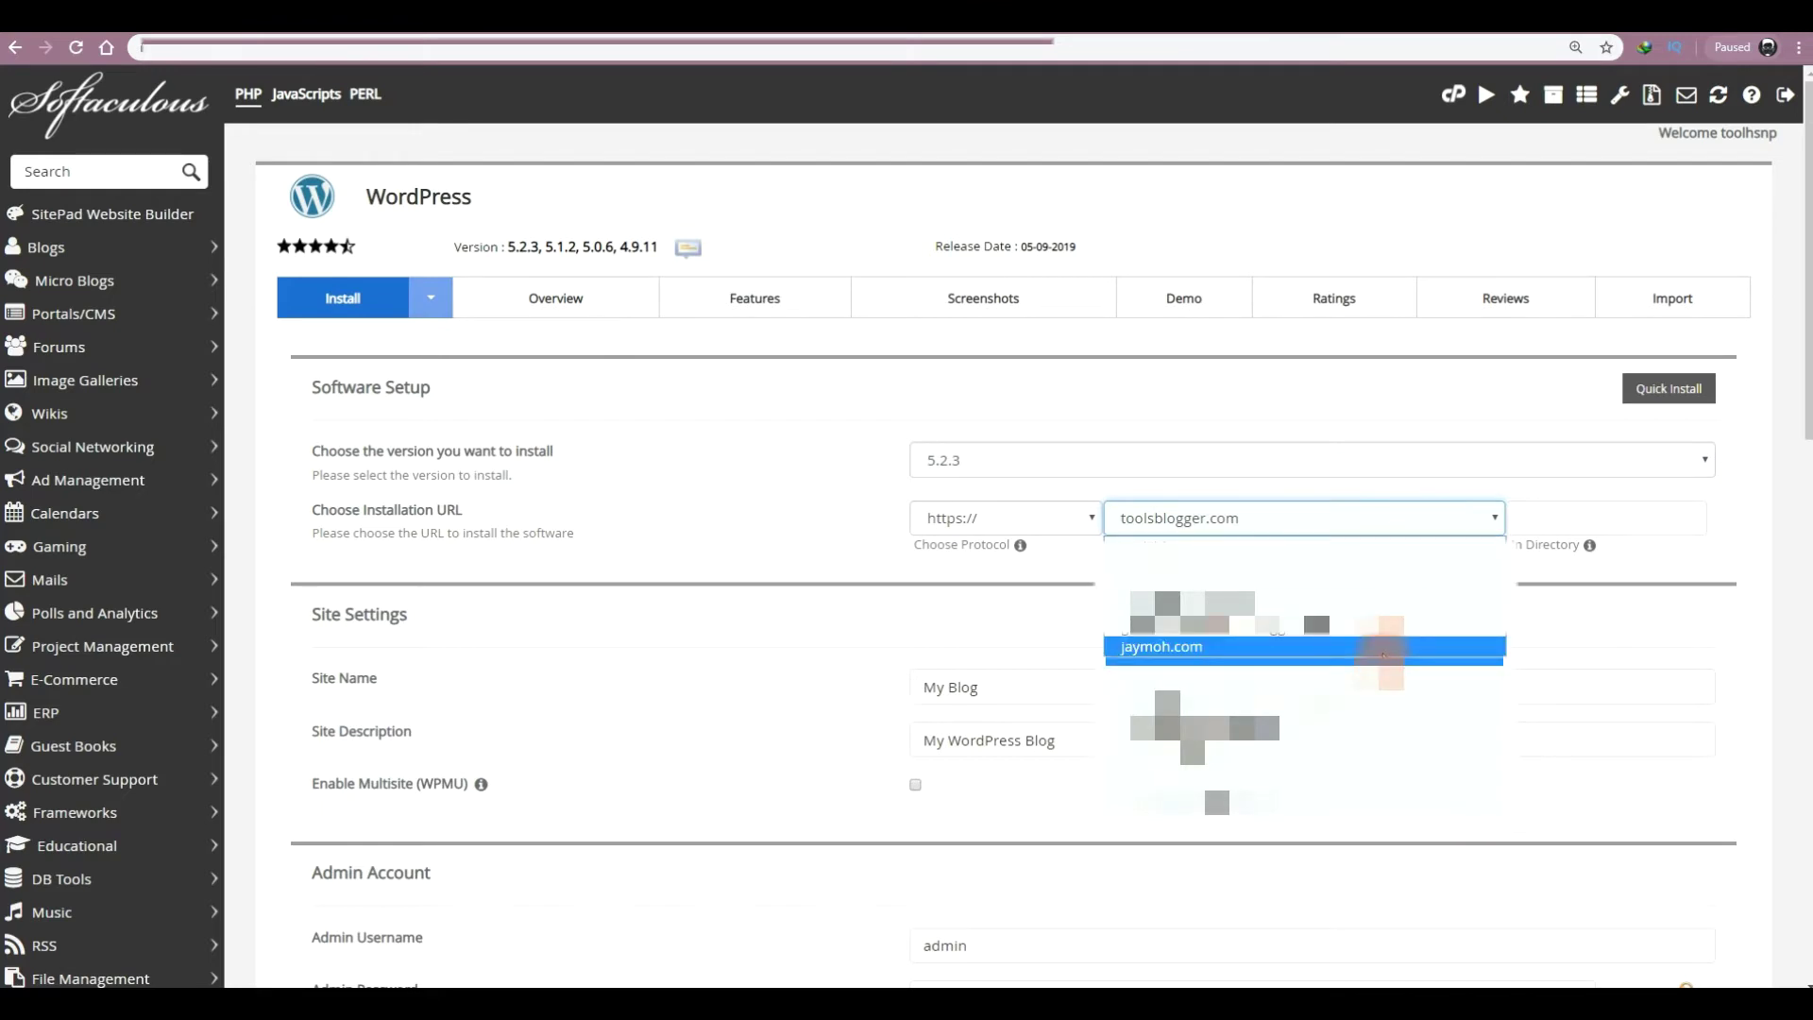
pyautogui.click(1383, 651)
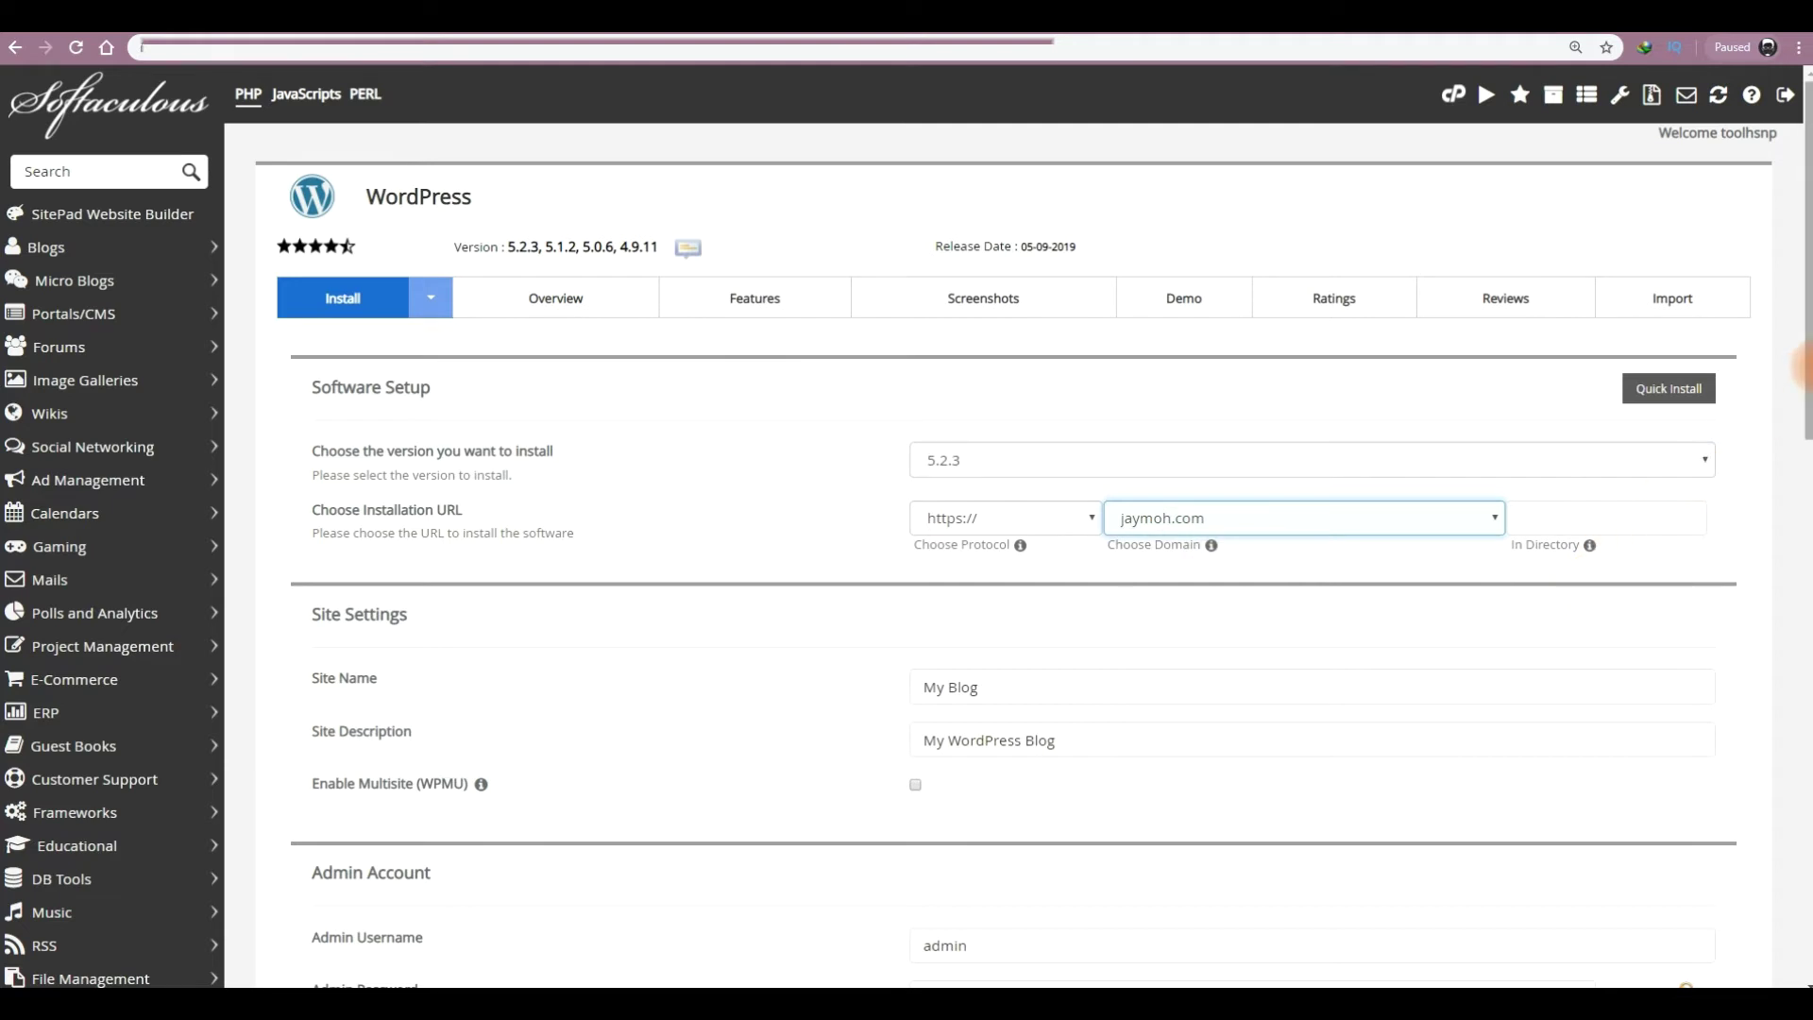
# - Change the Site Name from 'My Blog' to 'Jaymoh'
pyautogui.scroll(-3, 1804, 255)
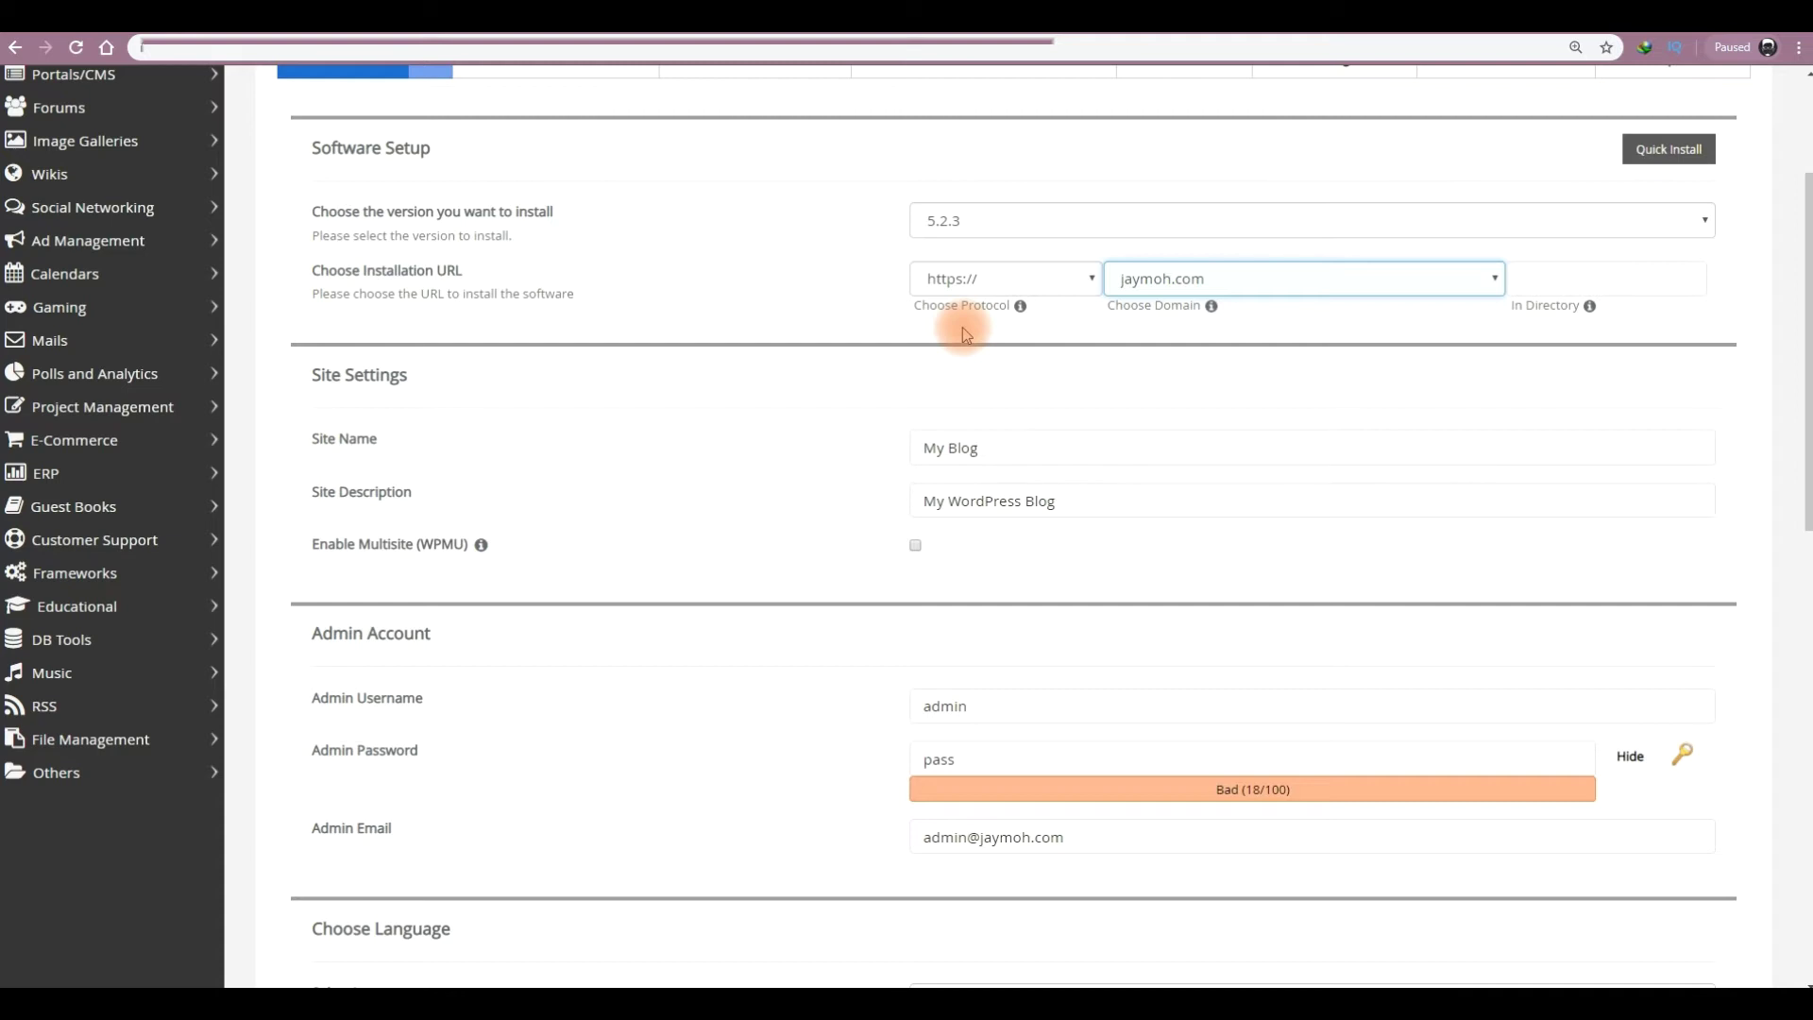
pyautogui.click(1007, 444)
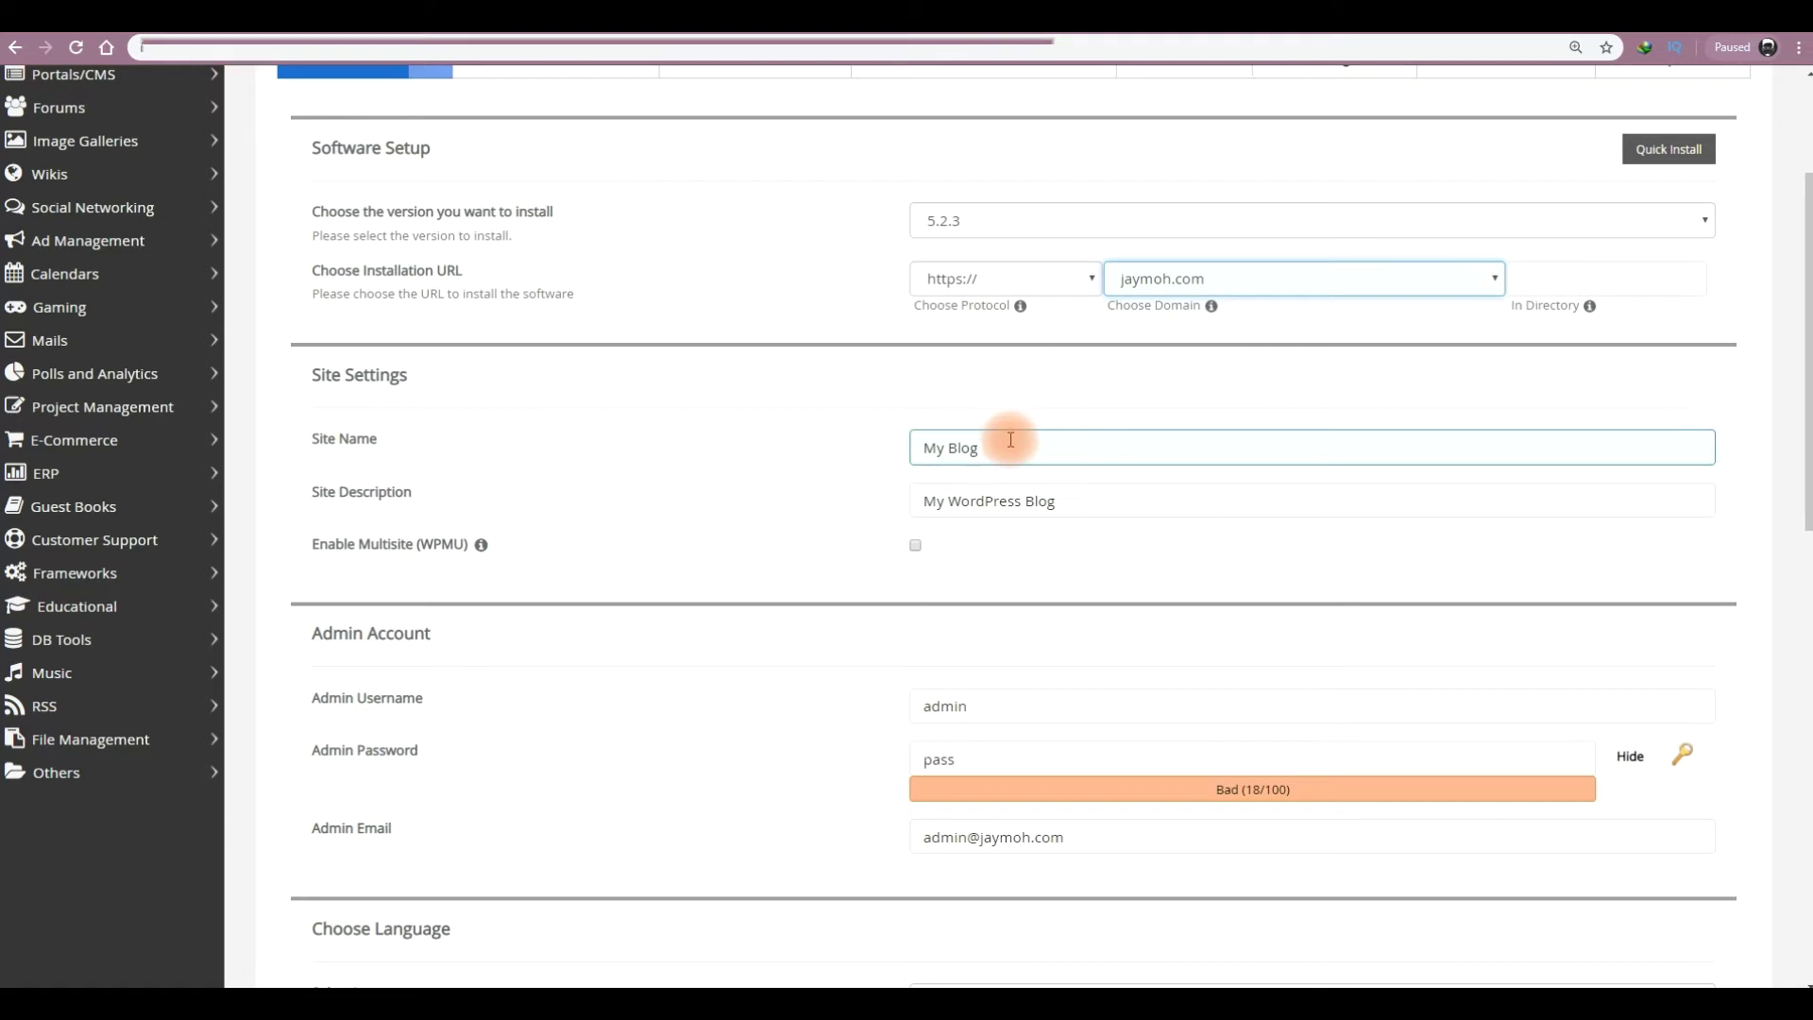
pyautogui.moveTo(971, 447); pyautogui.dragTo(921, 444)
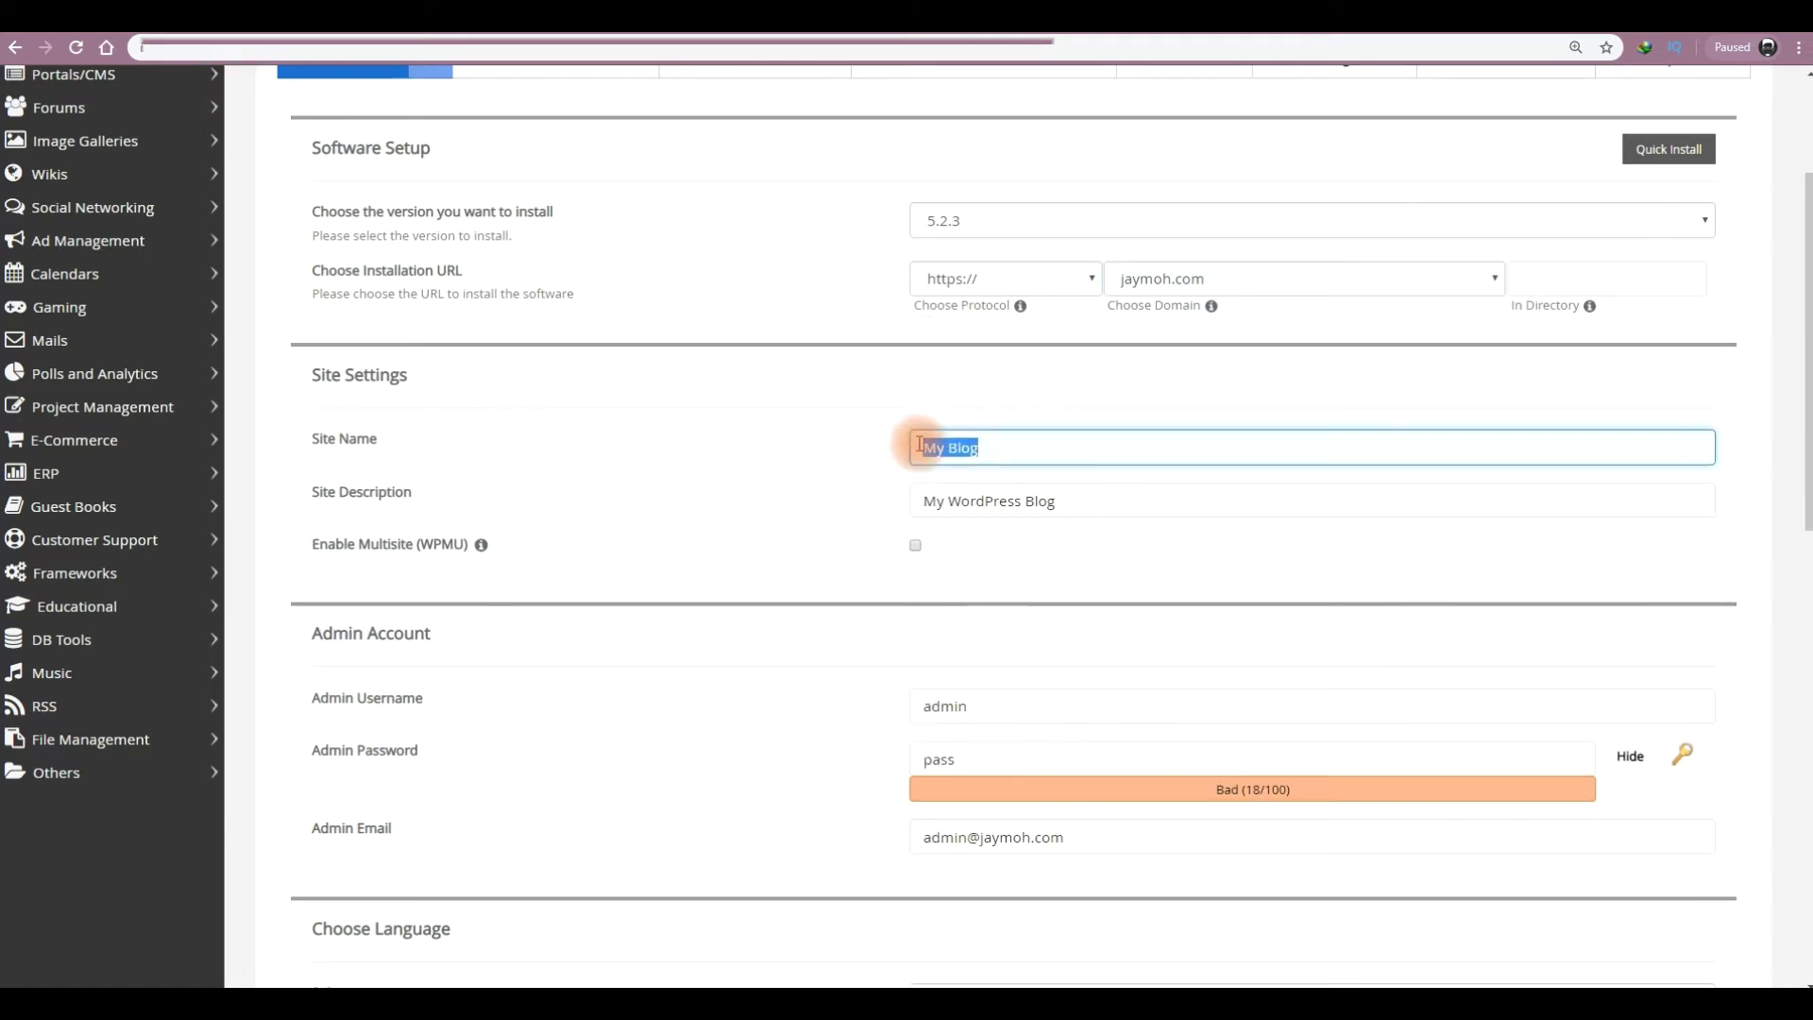
pyautogui.press('BackSpace')
pyautogui.write('Jaymoh')
# - Replace the Site Description 'My WordPress Blog' with 'WordPress Tutorials'
pyautogui.click(1058, 501)
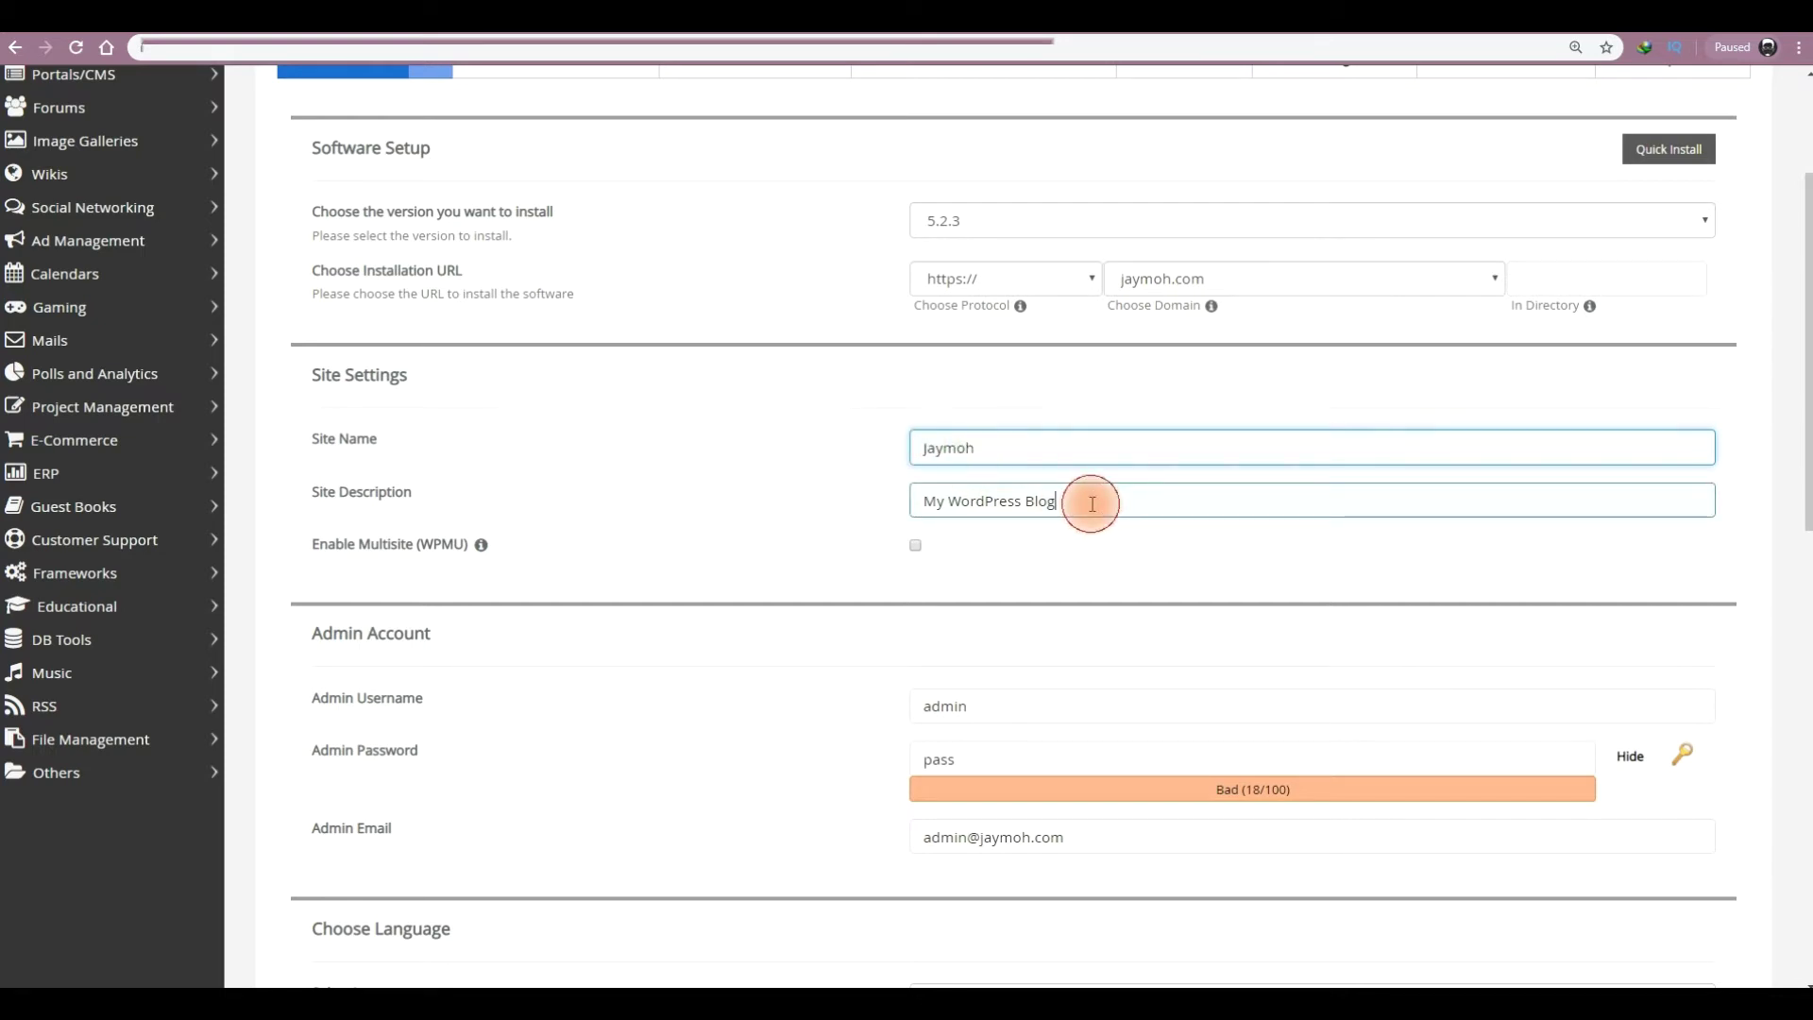
pyautogui.tripleClick(1091, 504)
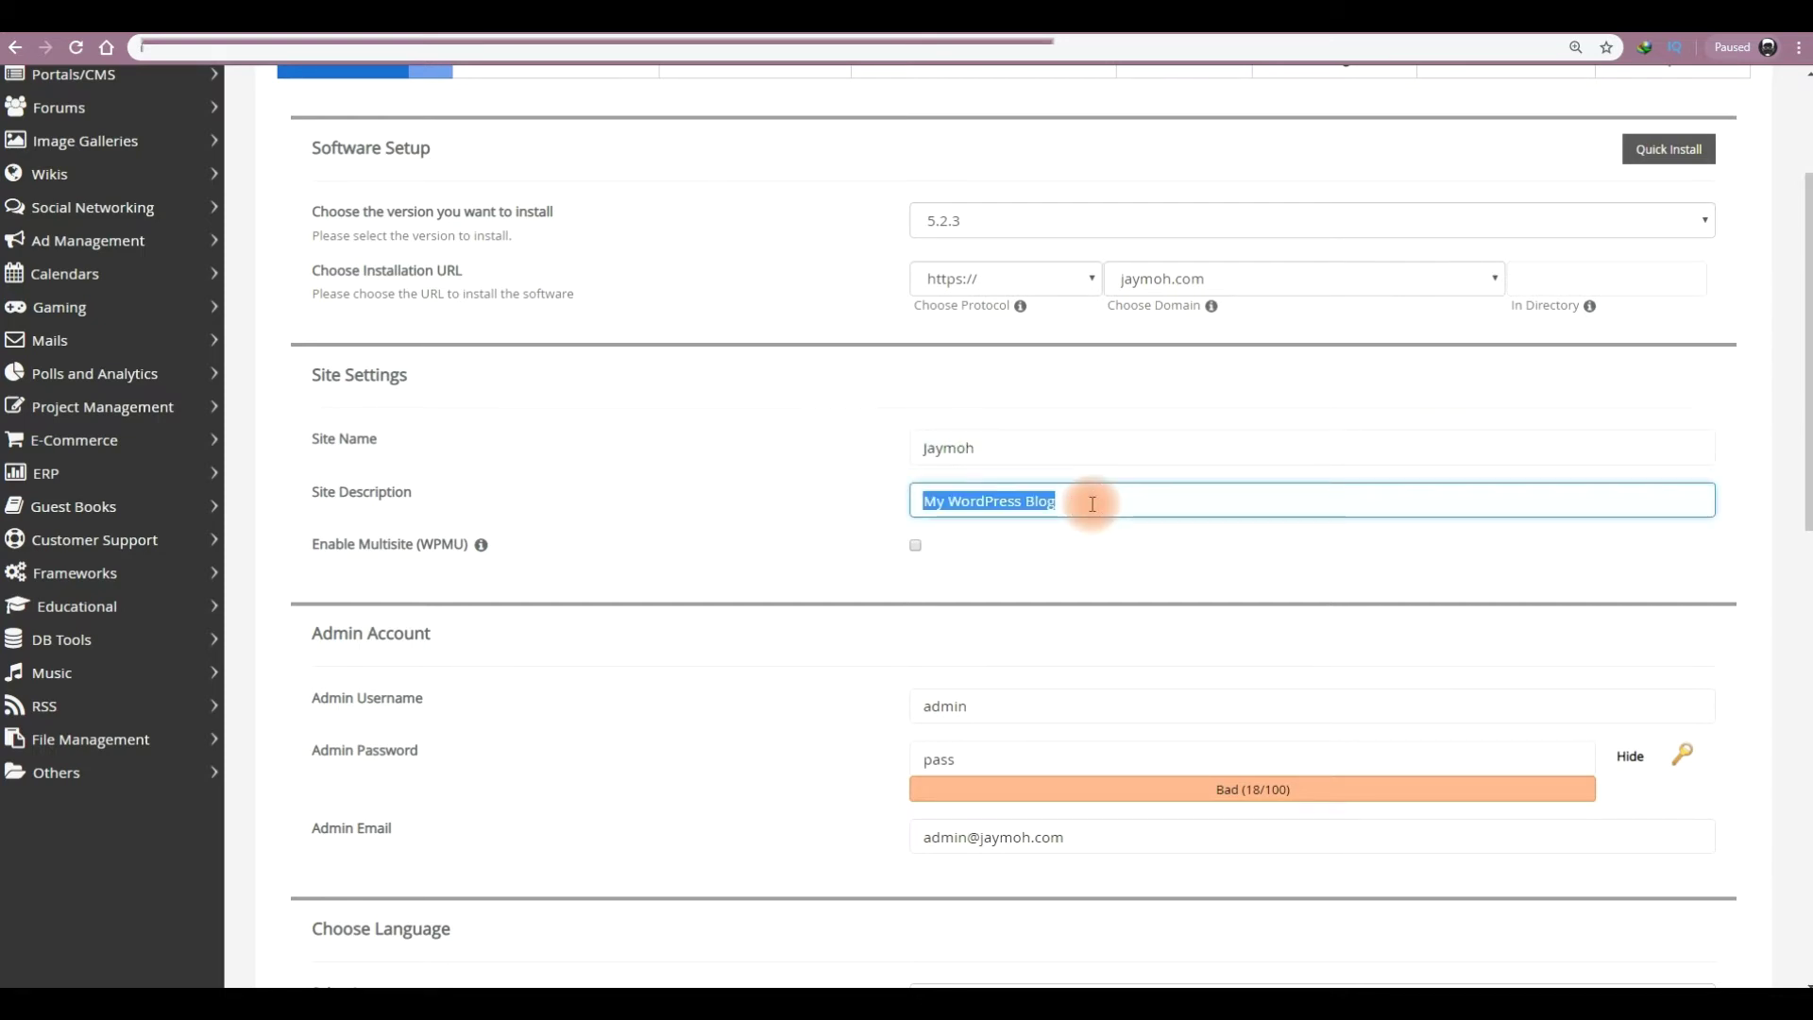
pyautogui.write('Te')
pyautogui.press('BackSpace')
pyautogui.press('BackSpace')
pyautogui.write('WordPress Tutorials')
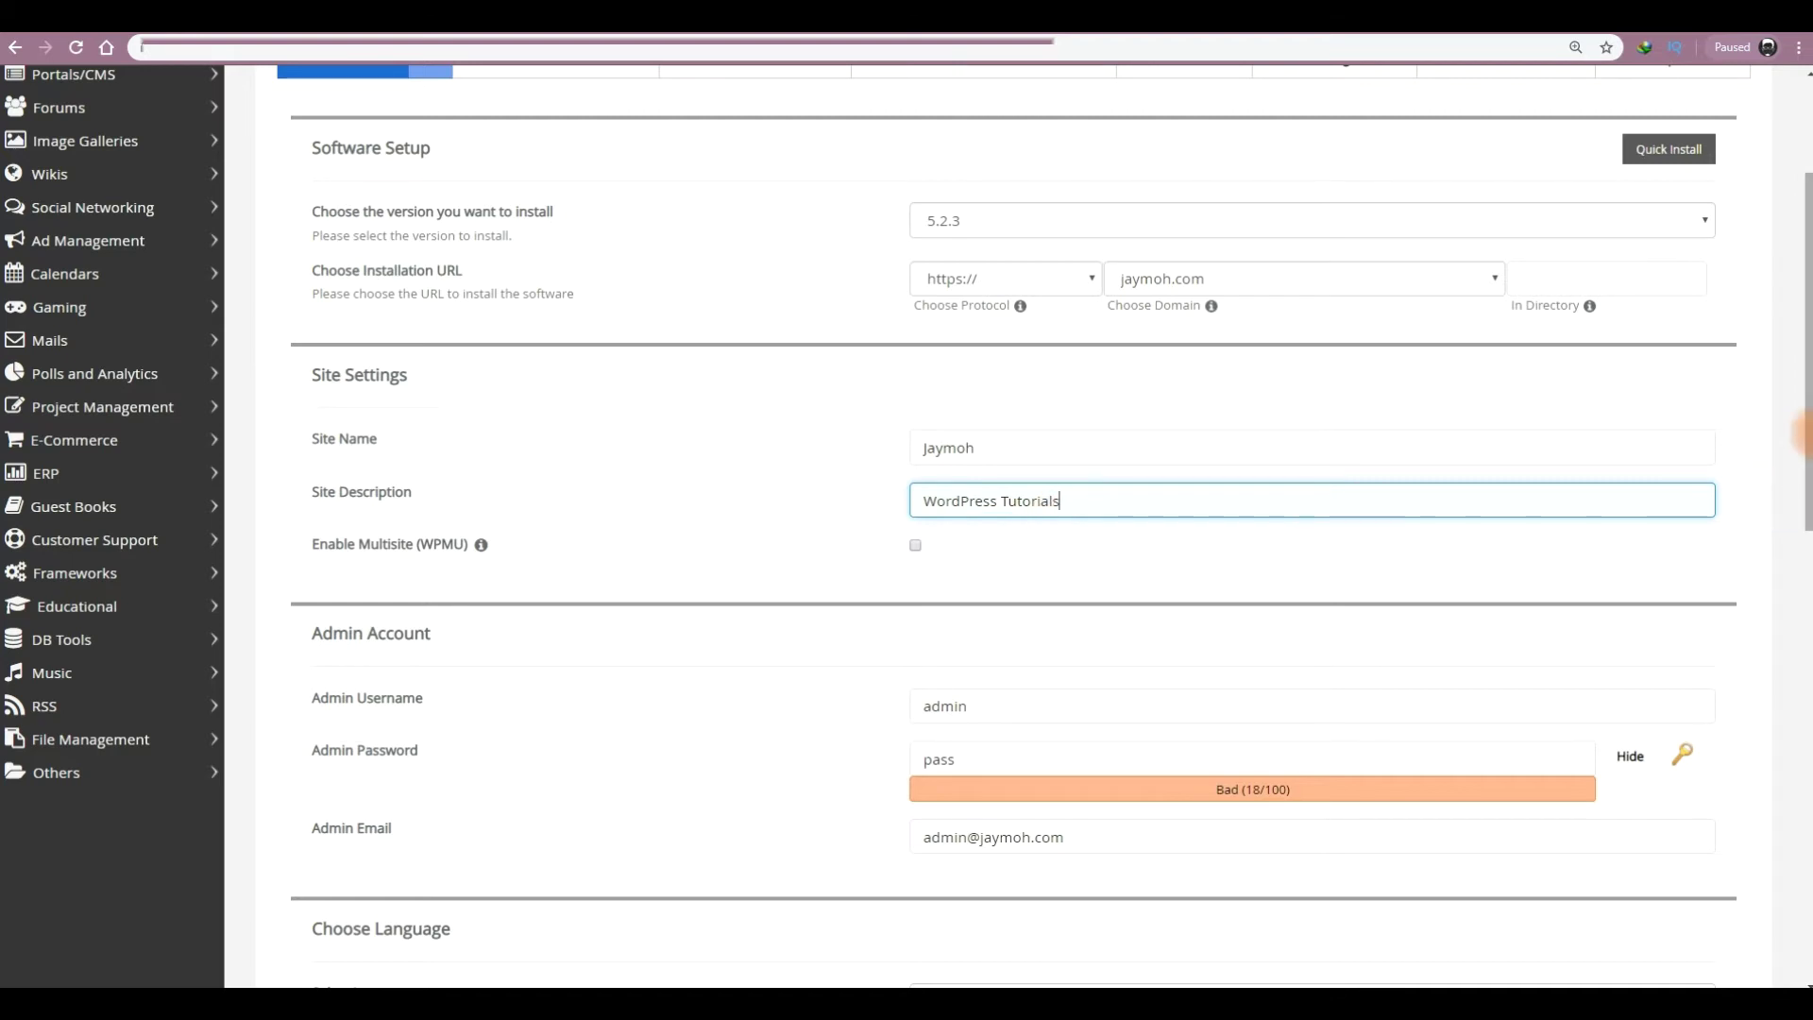
pyautogui.moveTo(1805, 430); pyautogui.dragTo(1806, 518)
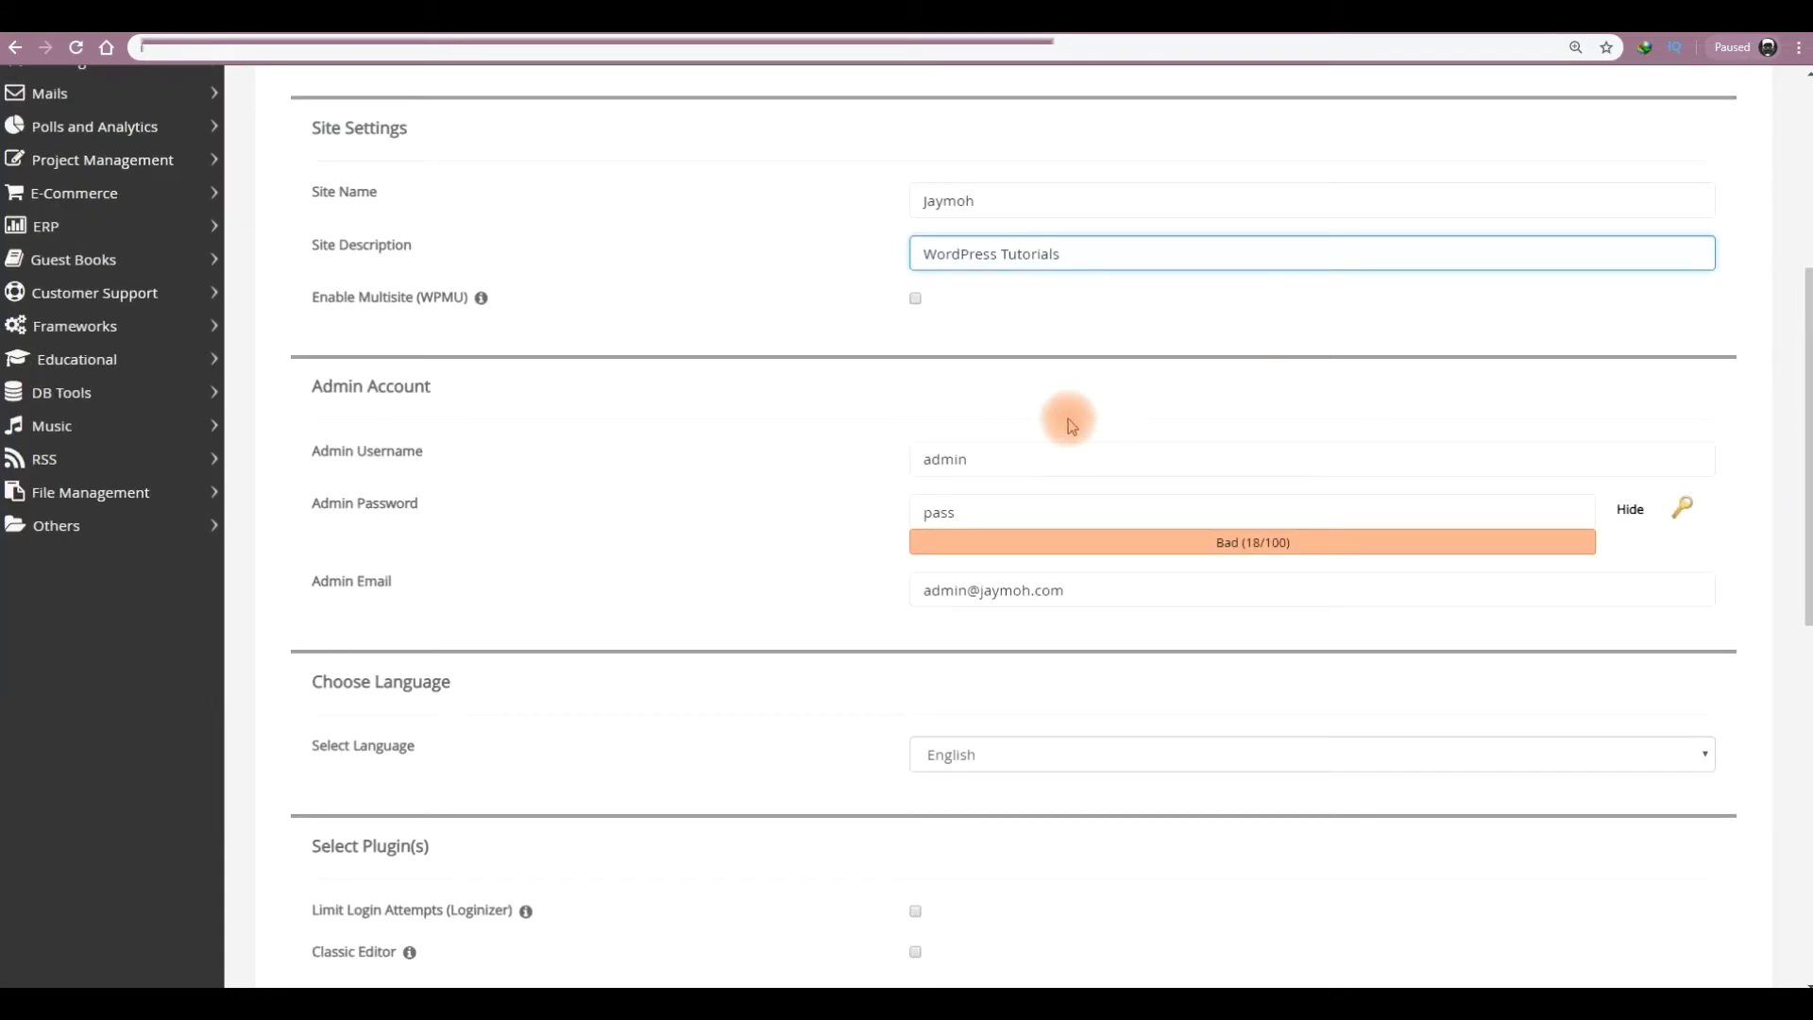
# - Replace the default admin username with a custom one
pyautogui.click(974, 460)
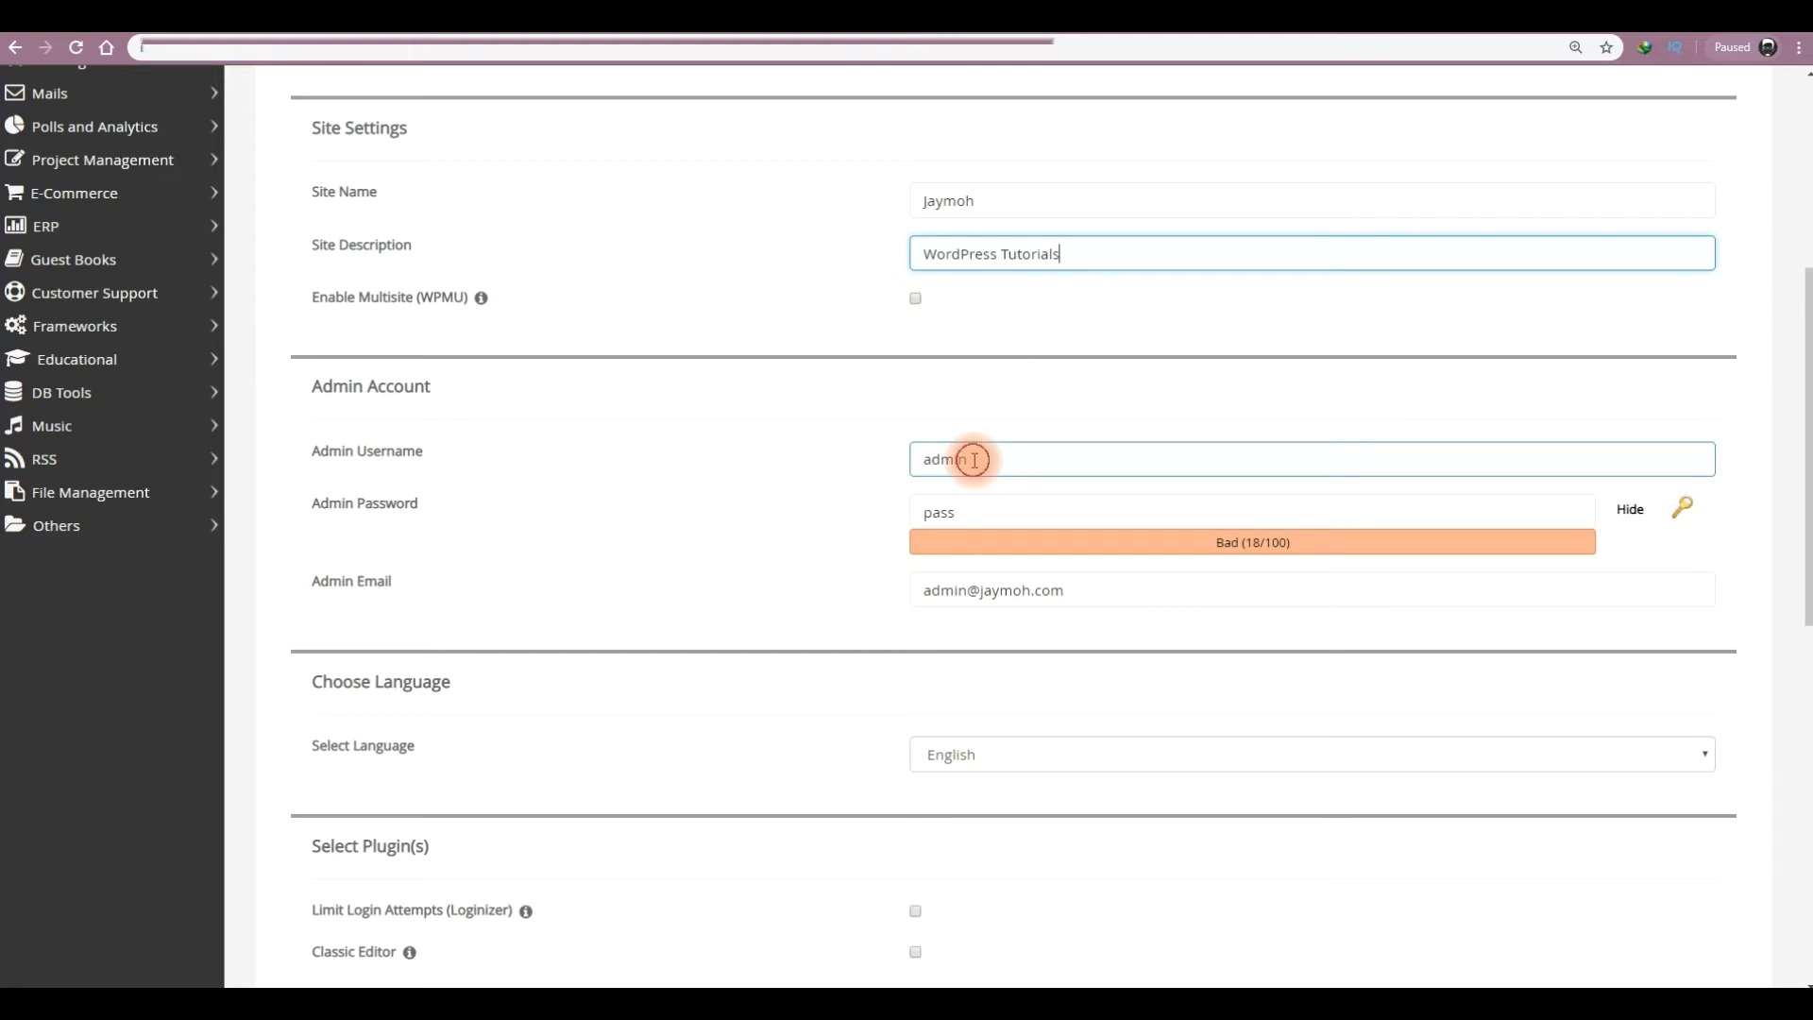
pyautogui.moveTo(974, 460); pyautogui.dragTo(914, 458)
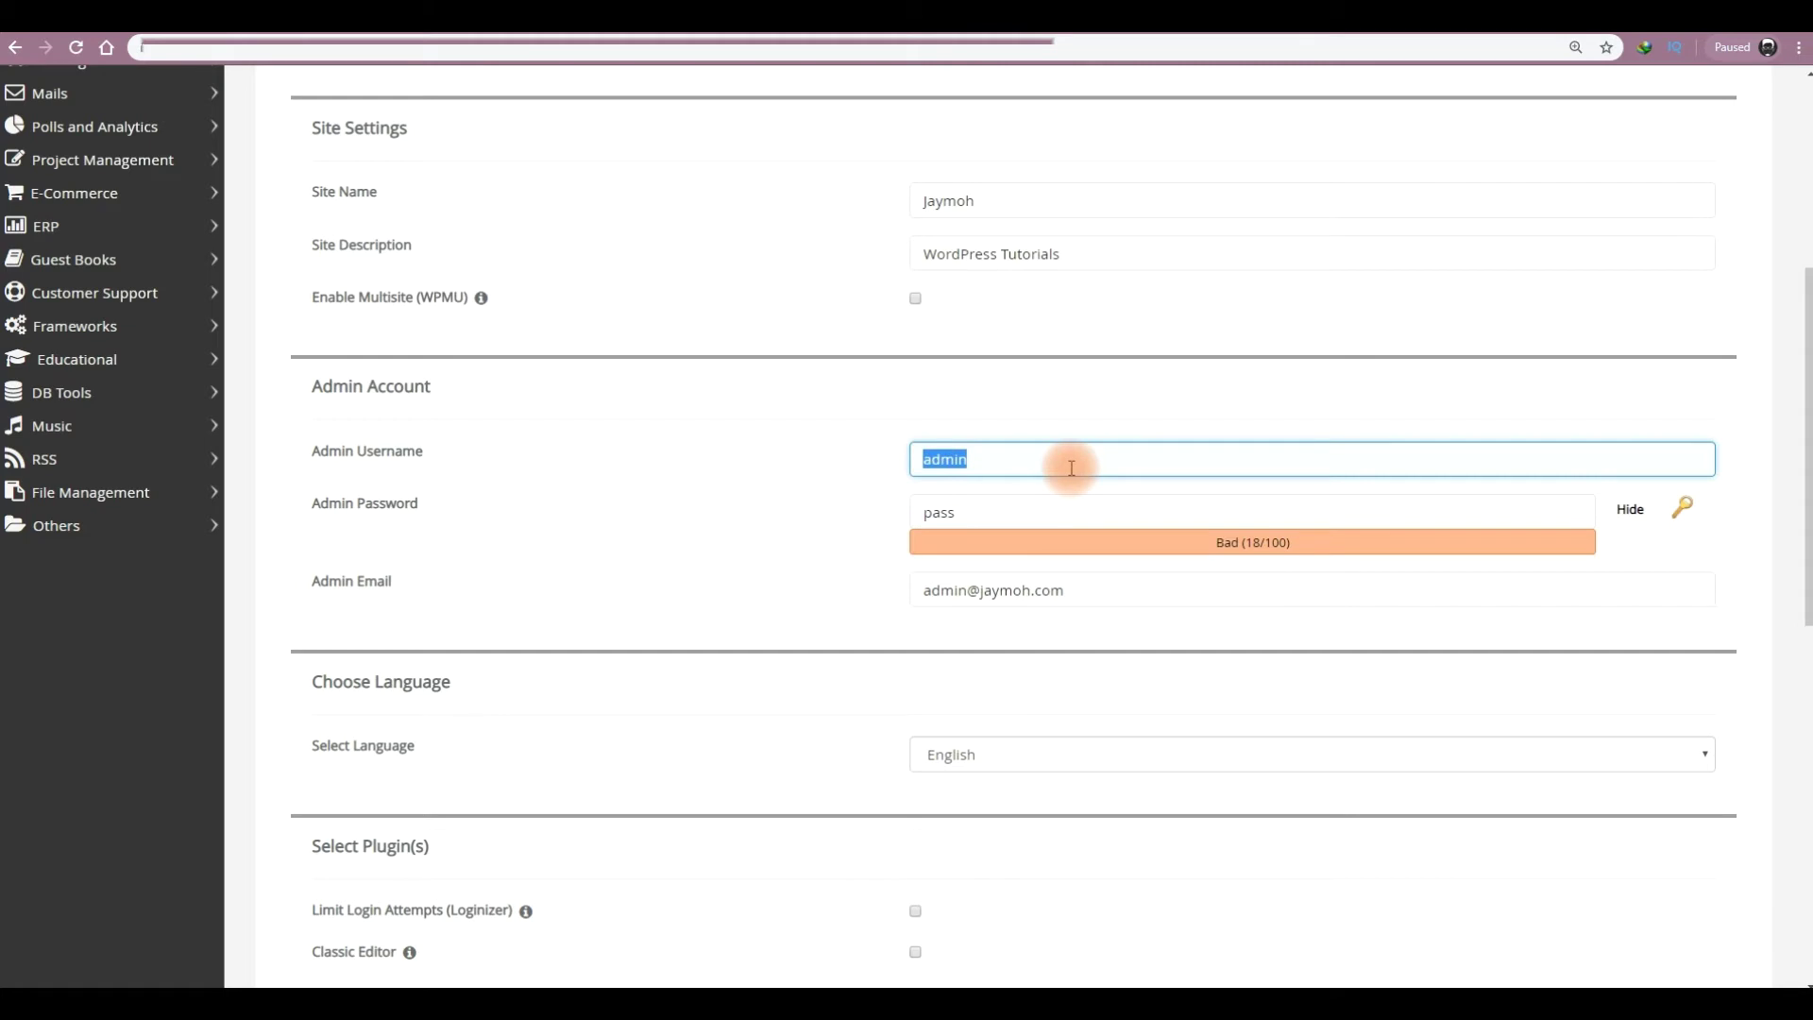
pyautogui.write('JmUlatYa26')
# - Generate an admin password, extend it to rate Strong (100/100), and select it for copying
pyautogui.click(1014, 510)
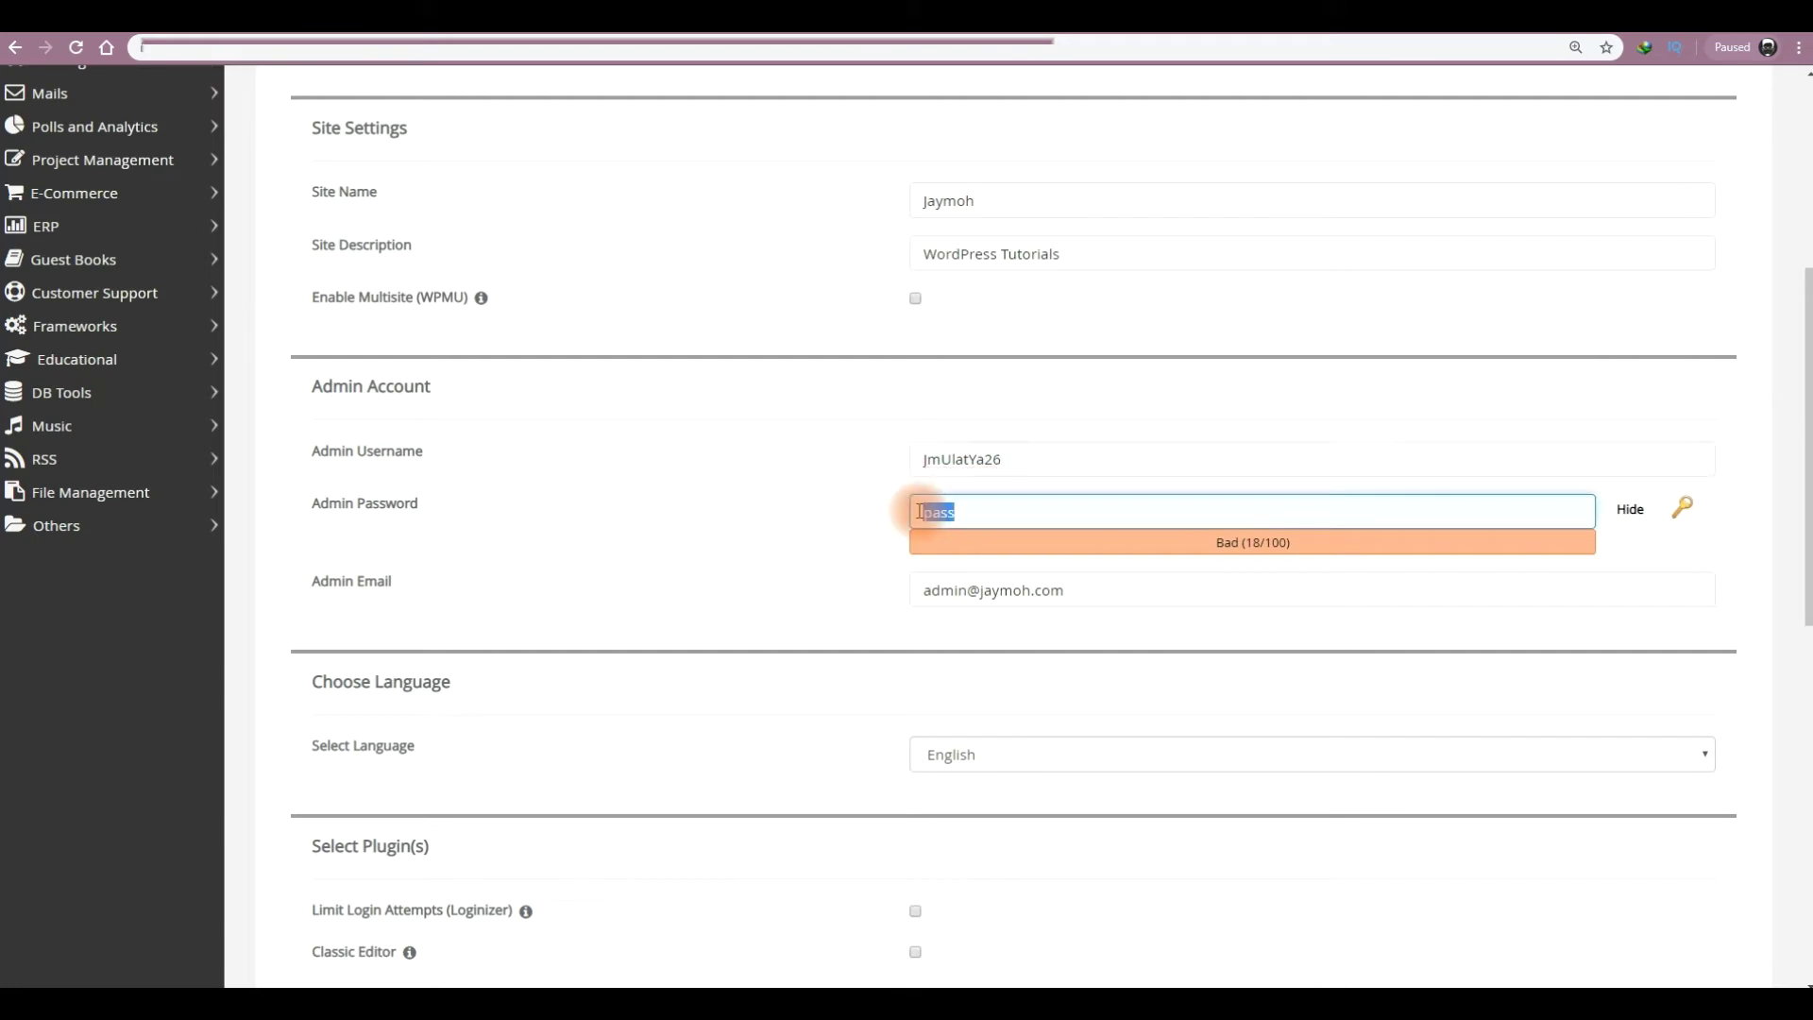
pyautogui.click(1682, 509)
pyautogui.click(1238, 512)
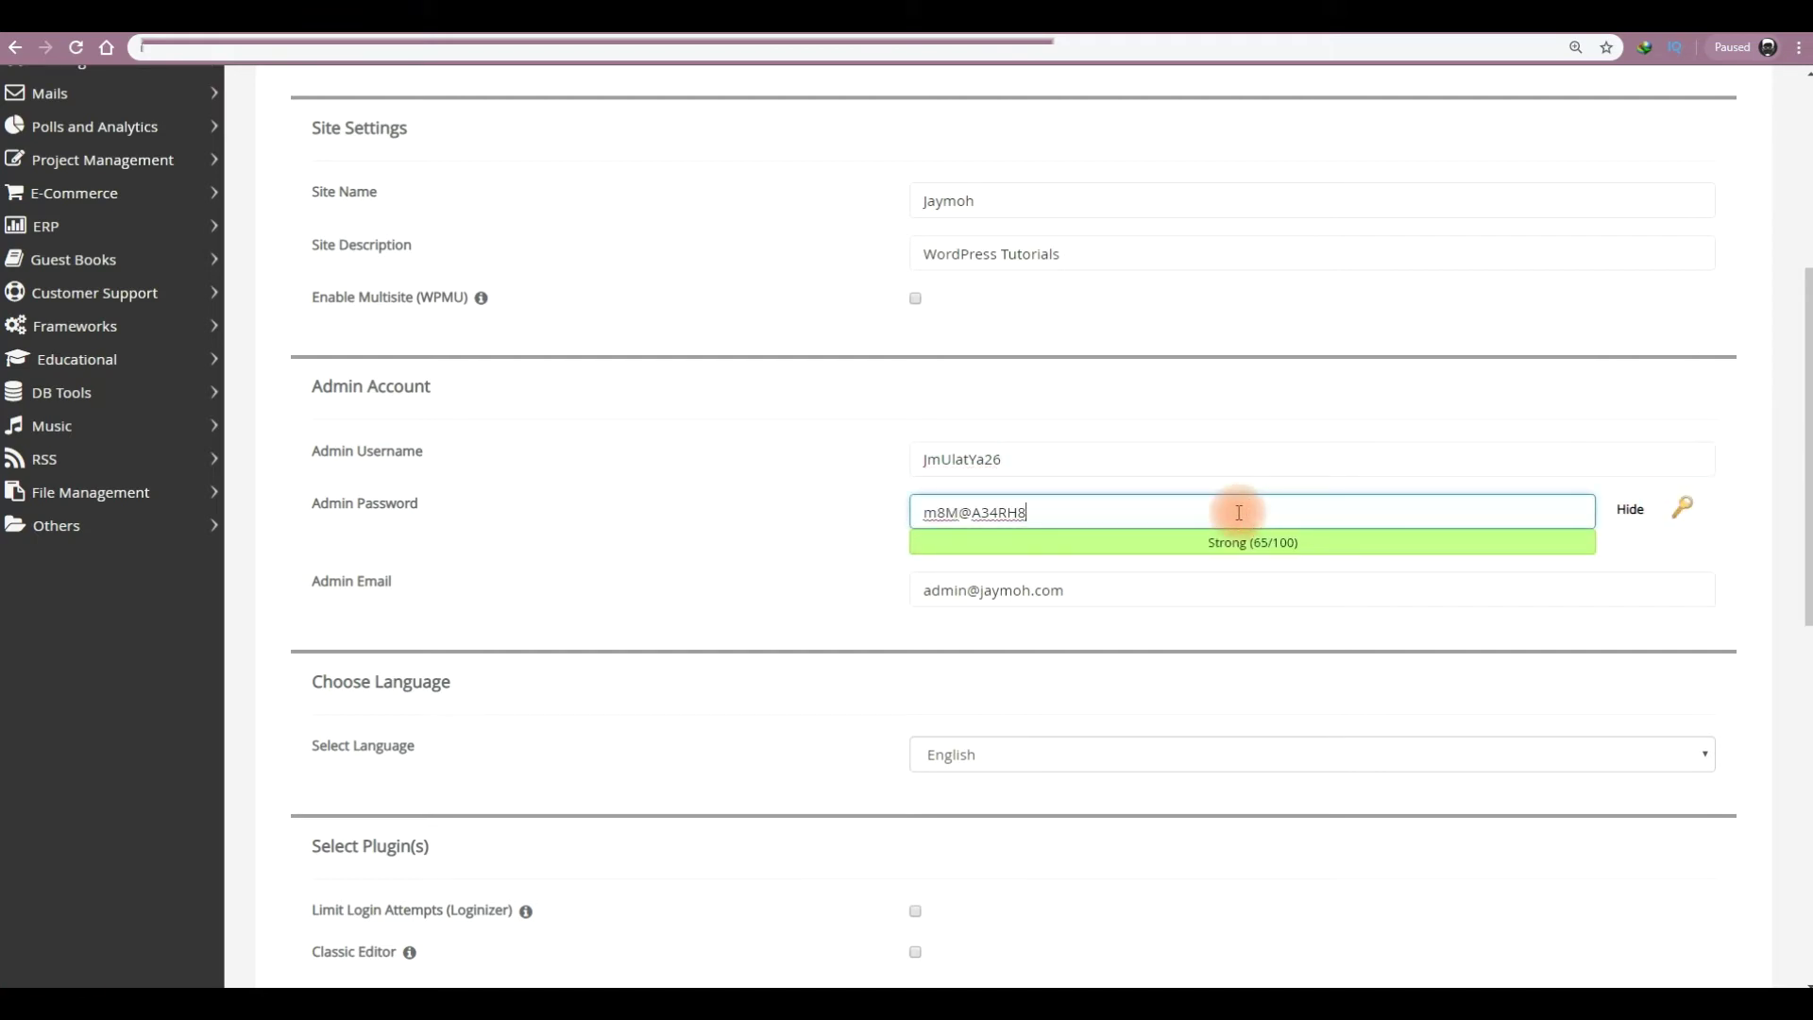
pyautogui.press('BackSpace')
pyautogui.hotkey('ctrl', 'a')
pyautogui.hotkey('ctrl', 'c')
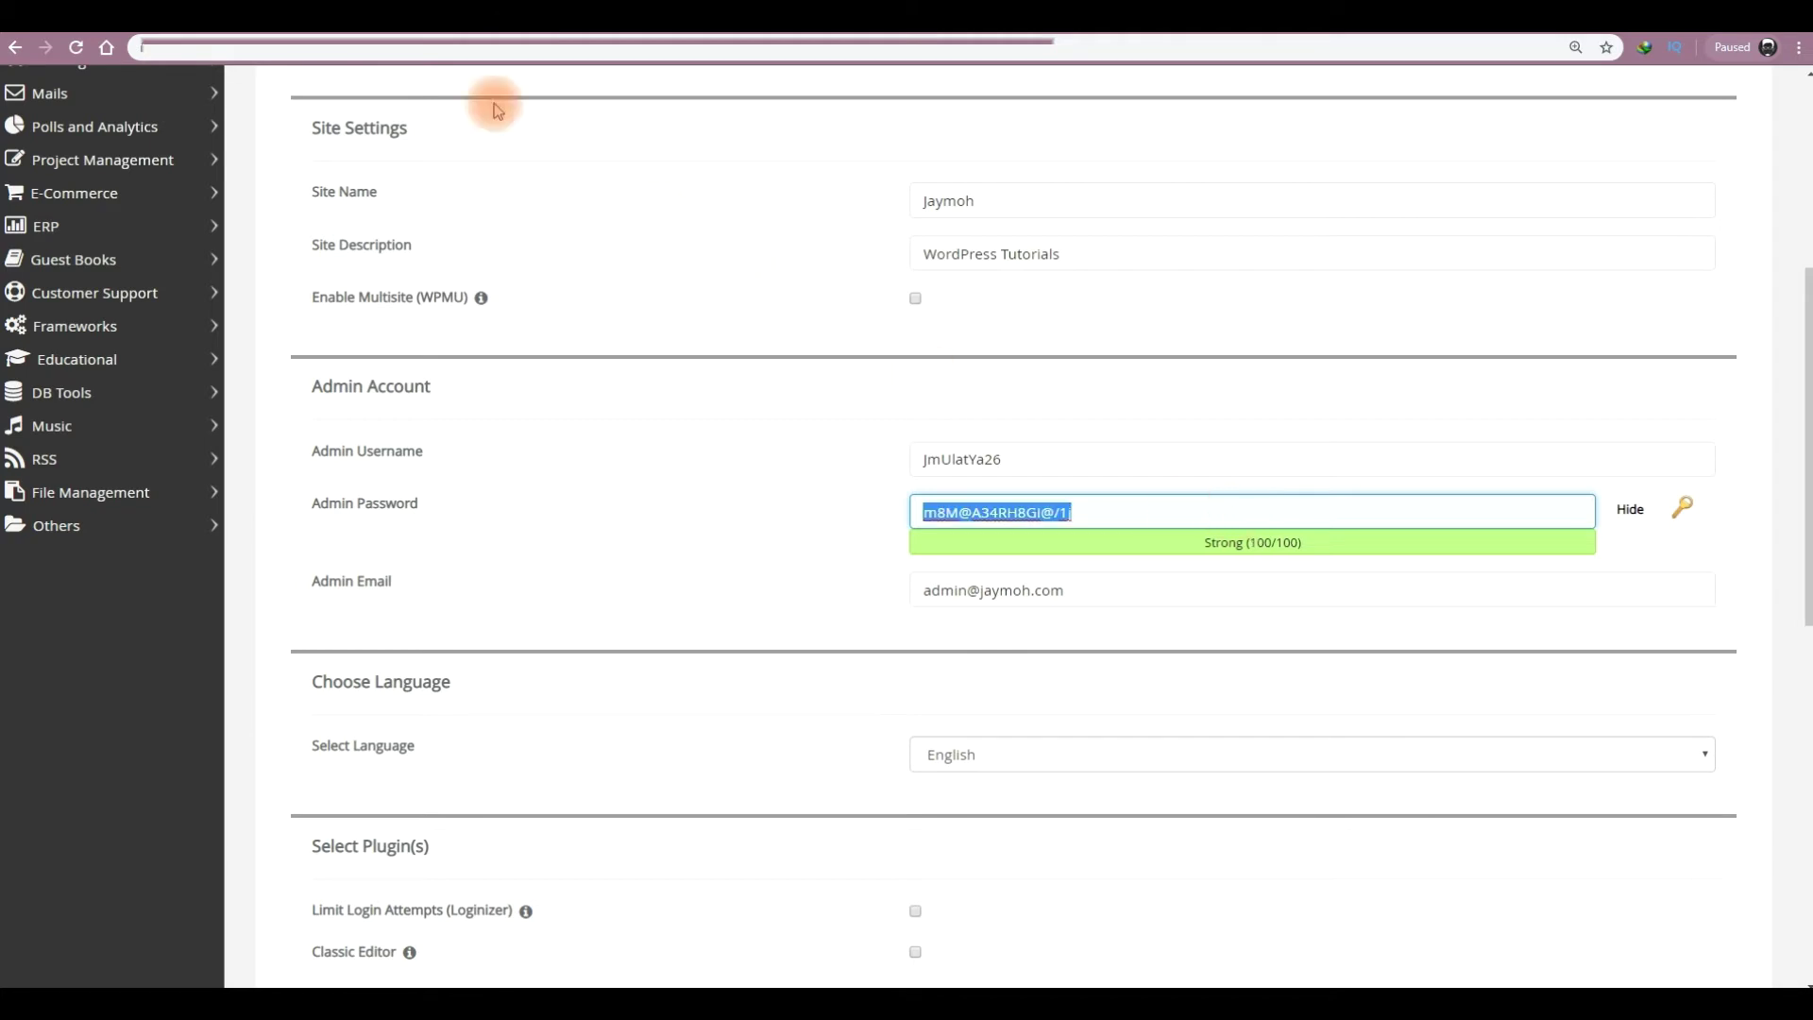
pyautogui.click(204, 17)
# - Add a 'Pass:' line in Notepad holding the copied admin password
pyautogui.press('Return')
pyautogui.press('Return')
pyautogui.write('Pas')
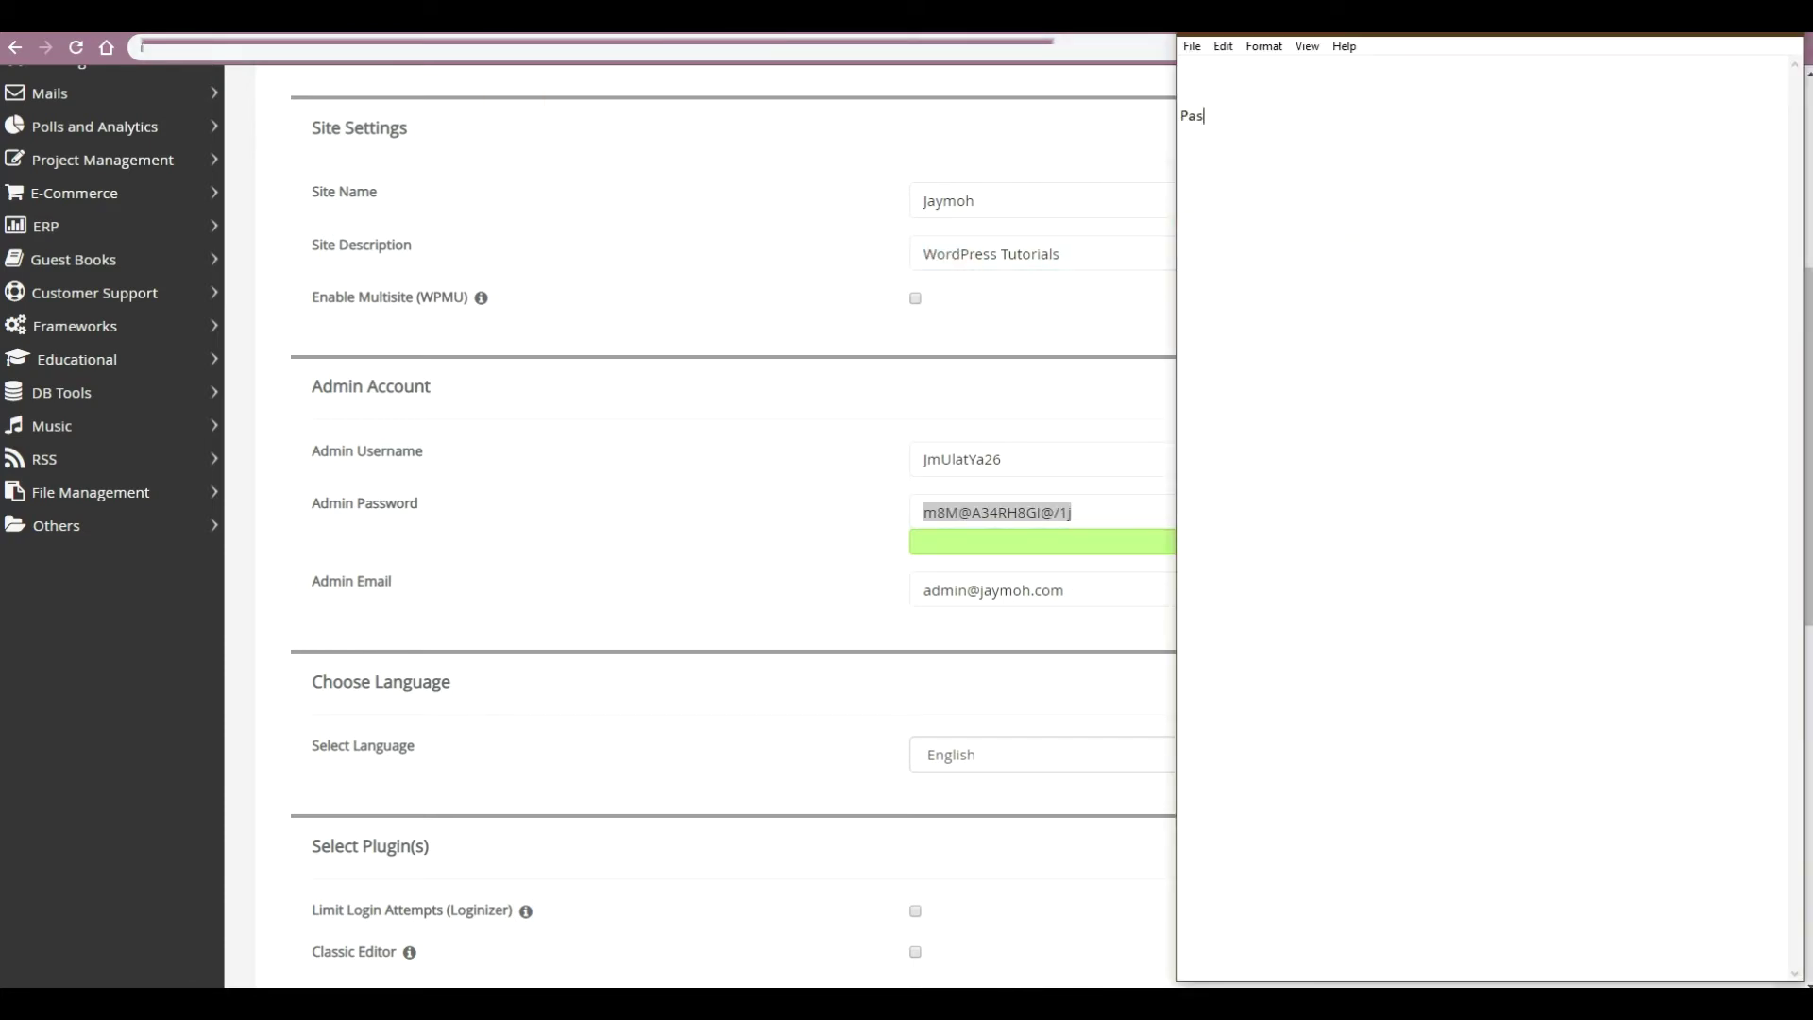
pyautogui.write('s:')
pyautogui.hotkey('ctrl', 'v')
pyautogui.click(978, 459)
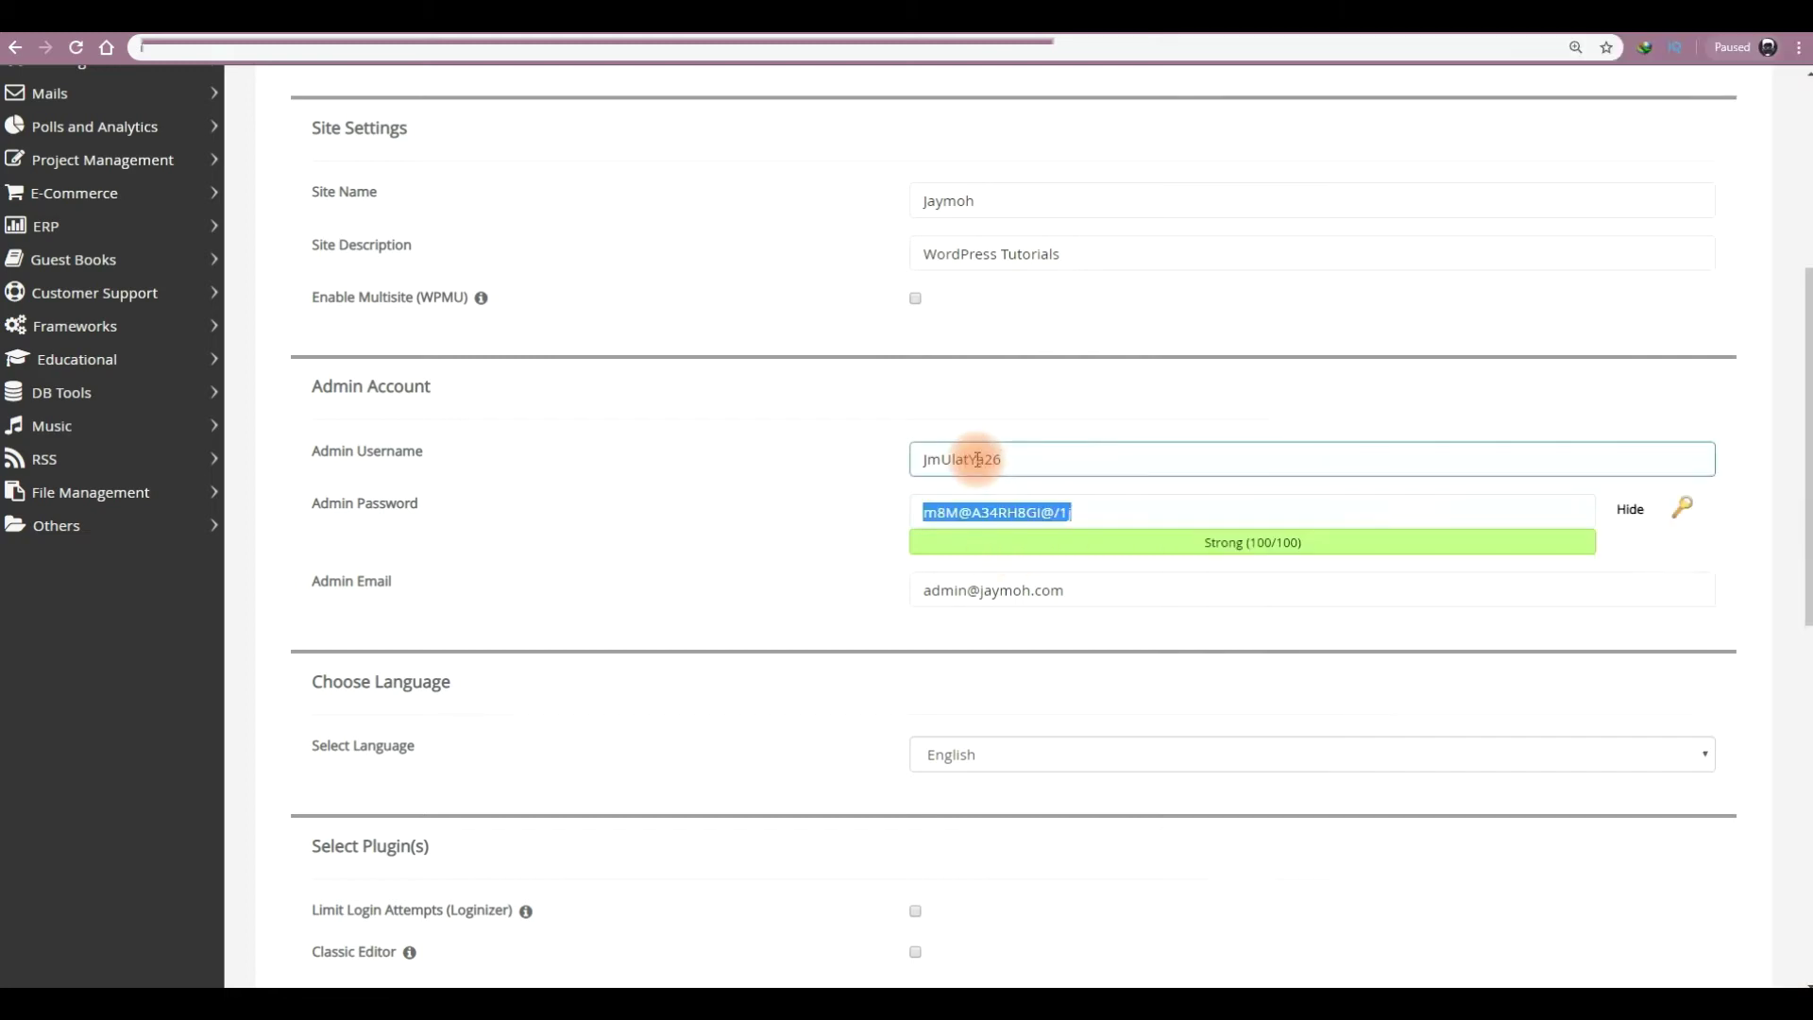
# - Record the admin username on the first Notepad line after a 'UN:' label
pyautogui.doubleClick(978, 459)
pyautogui.hotkey('ctrl', 'c')
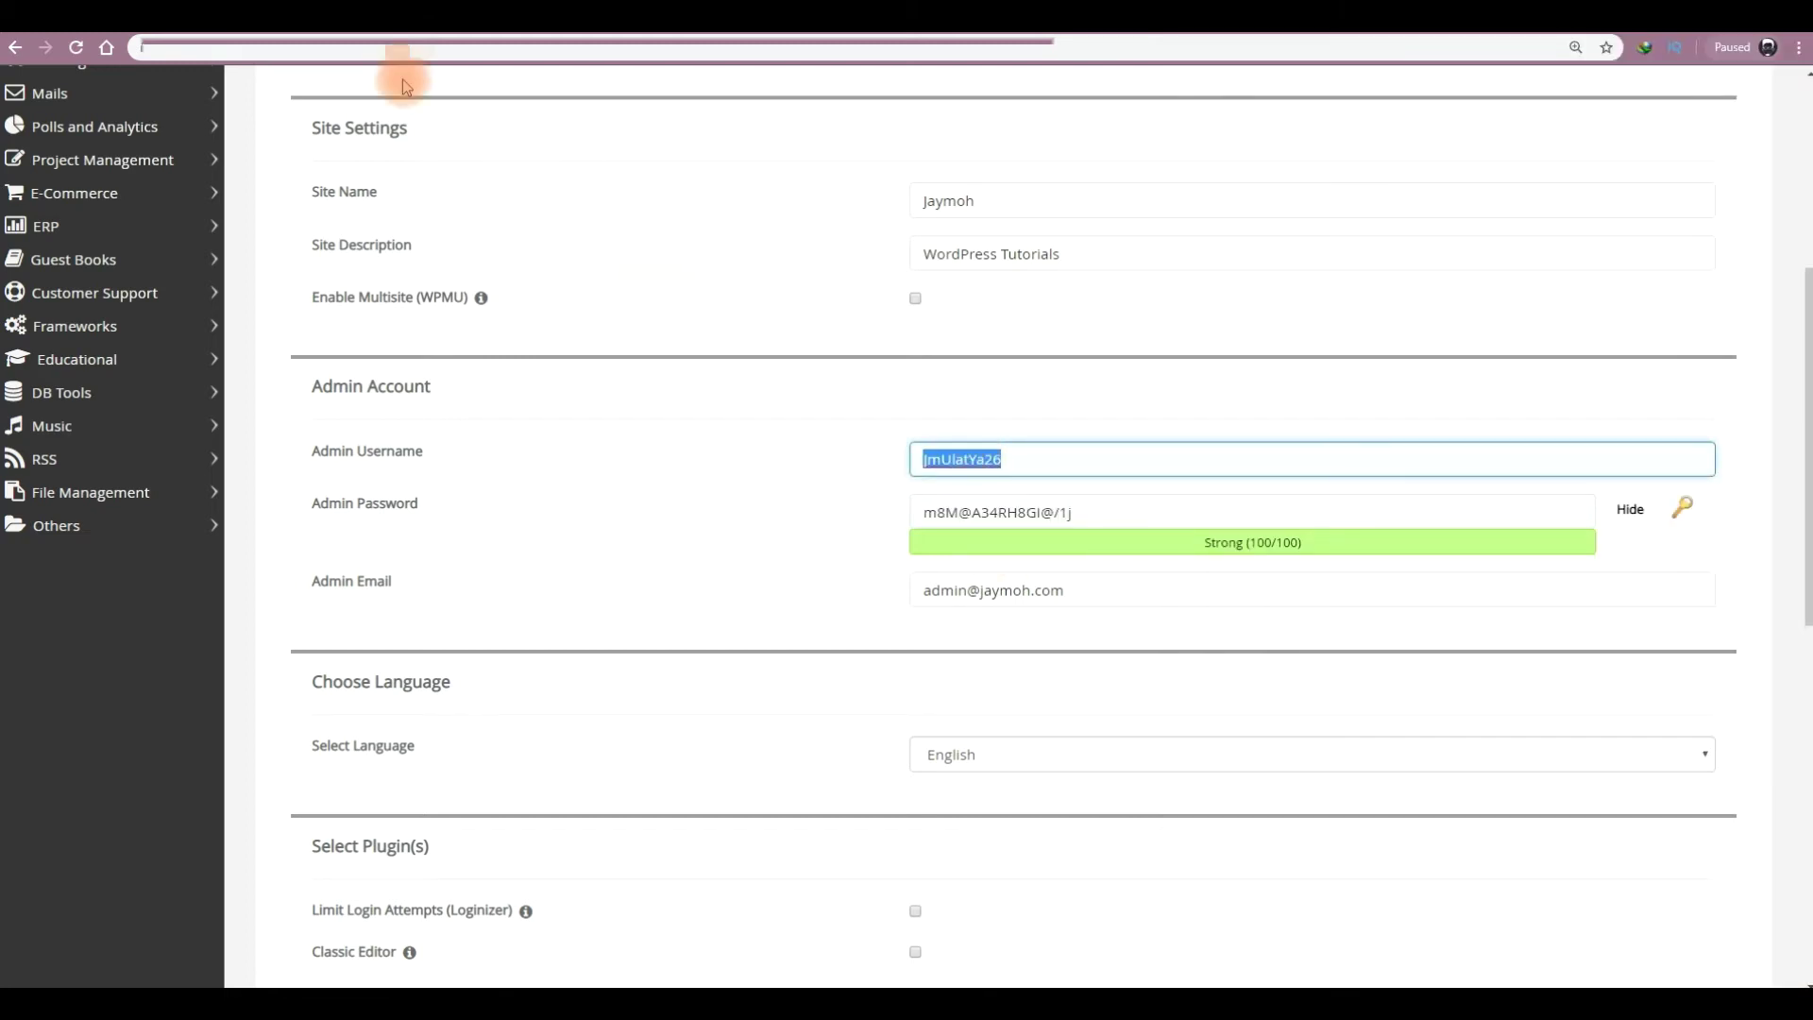
pyautogui.hotkey('alt', 'Tab')
pyautogui.click(1212, 89)
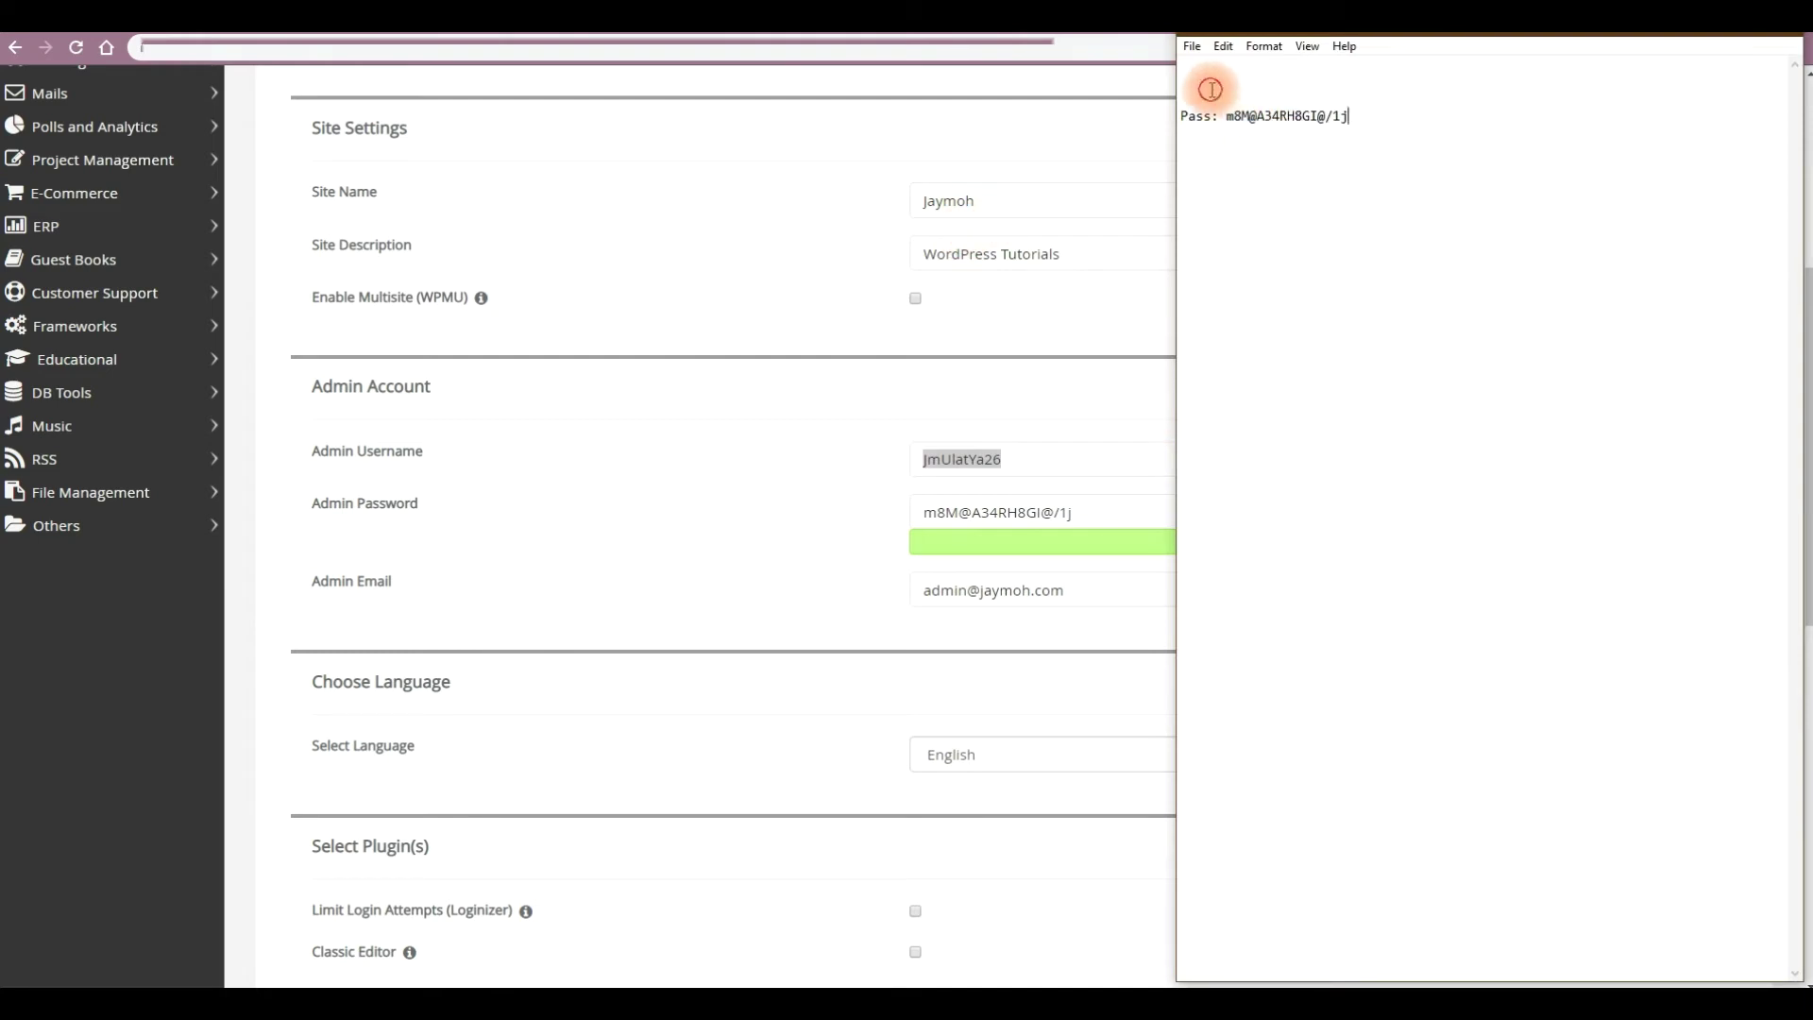
pyautogui.write('U')
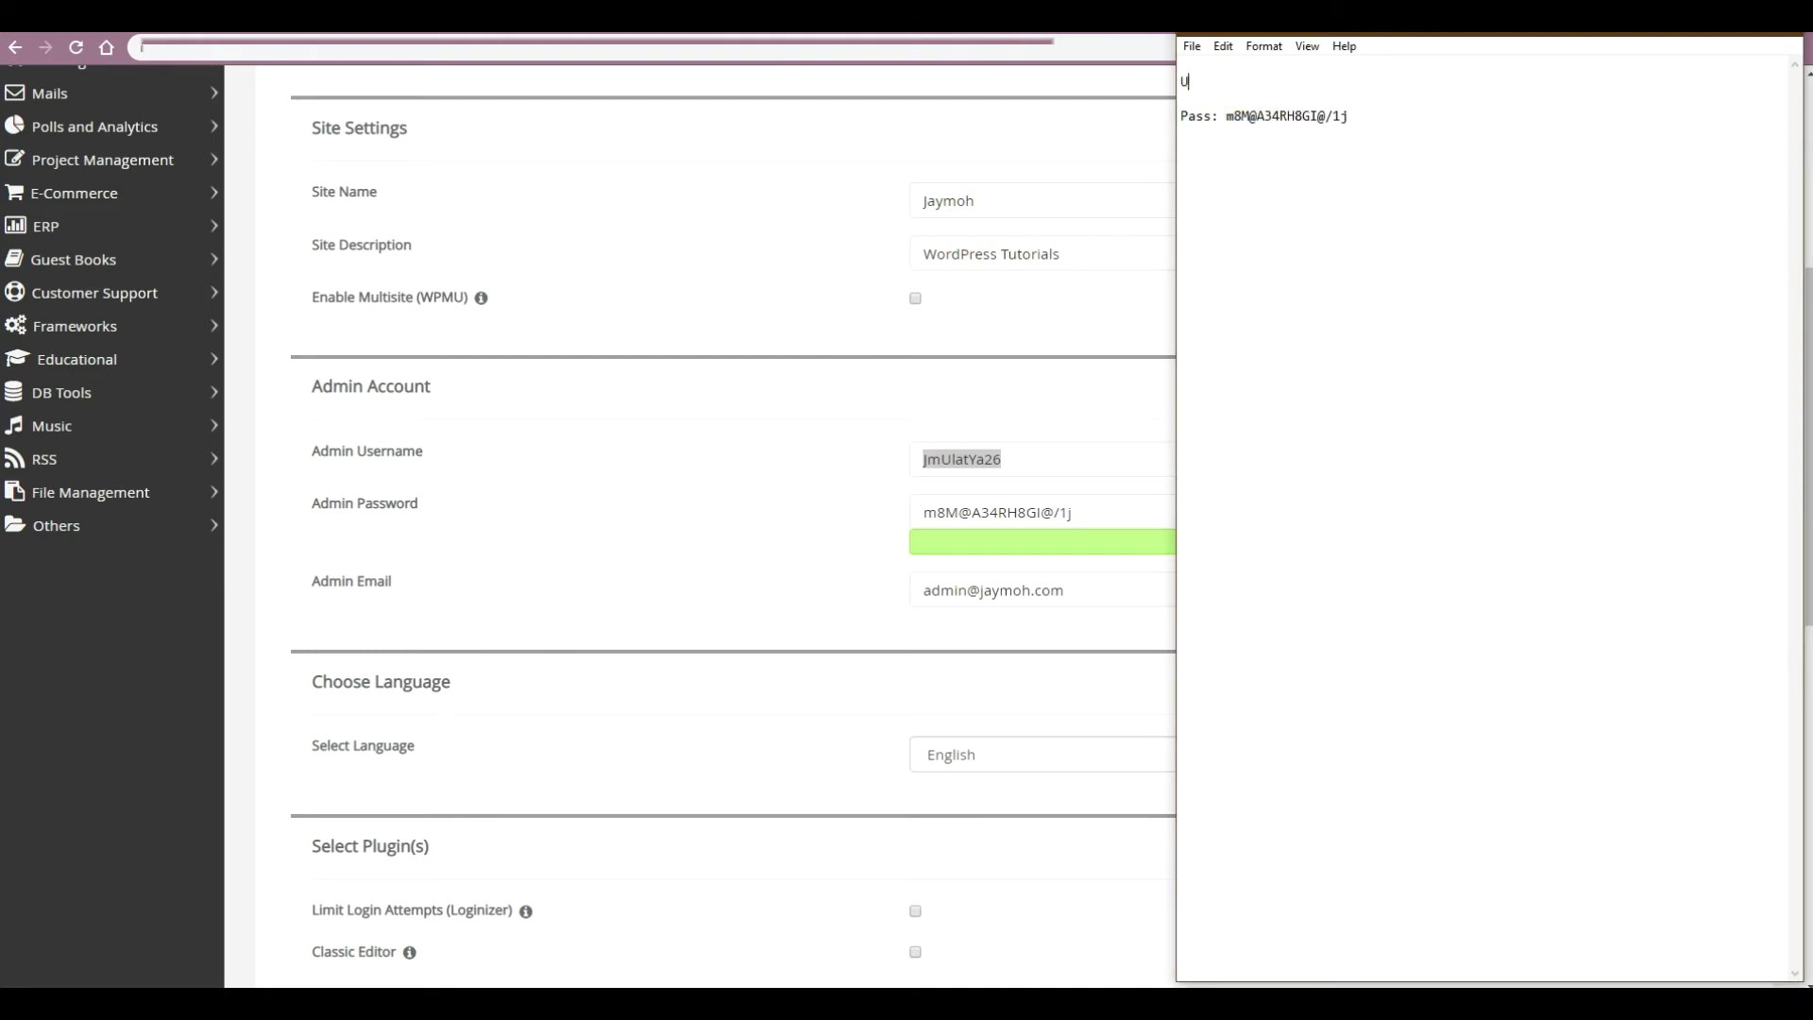
pyautogui.write('N:')
pyautogui.hotkey('ctrl', 'v')
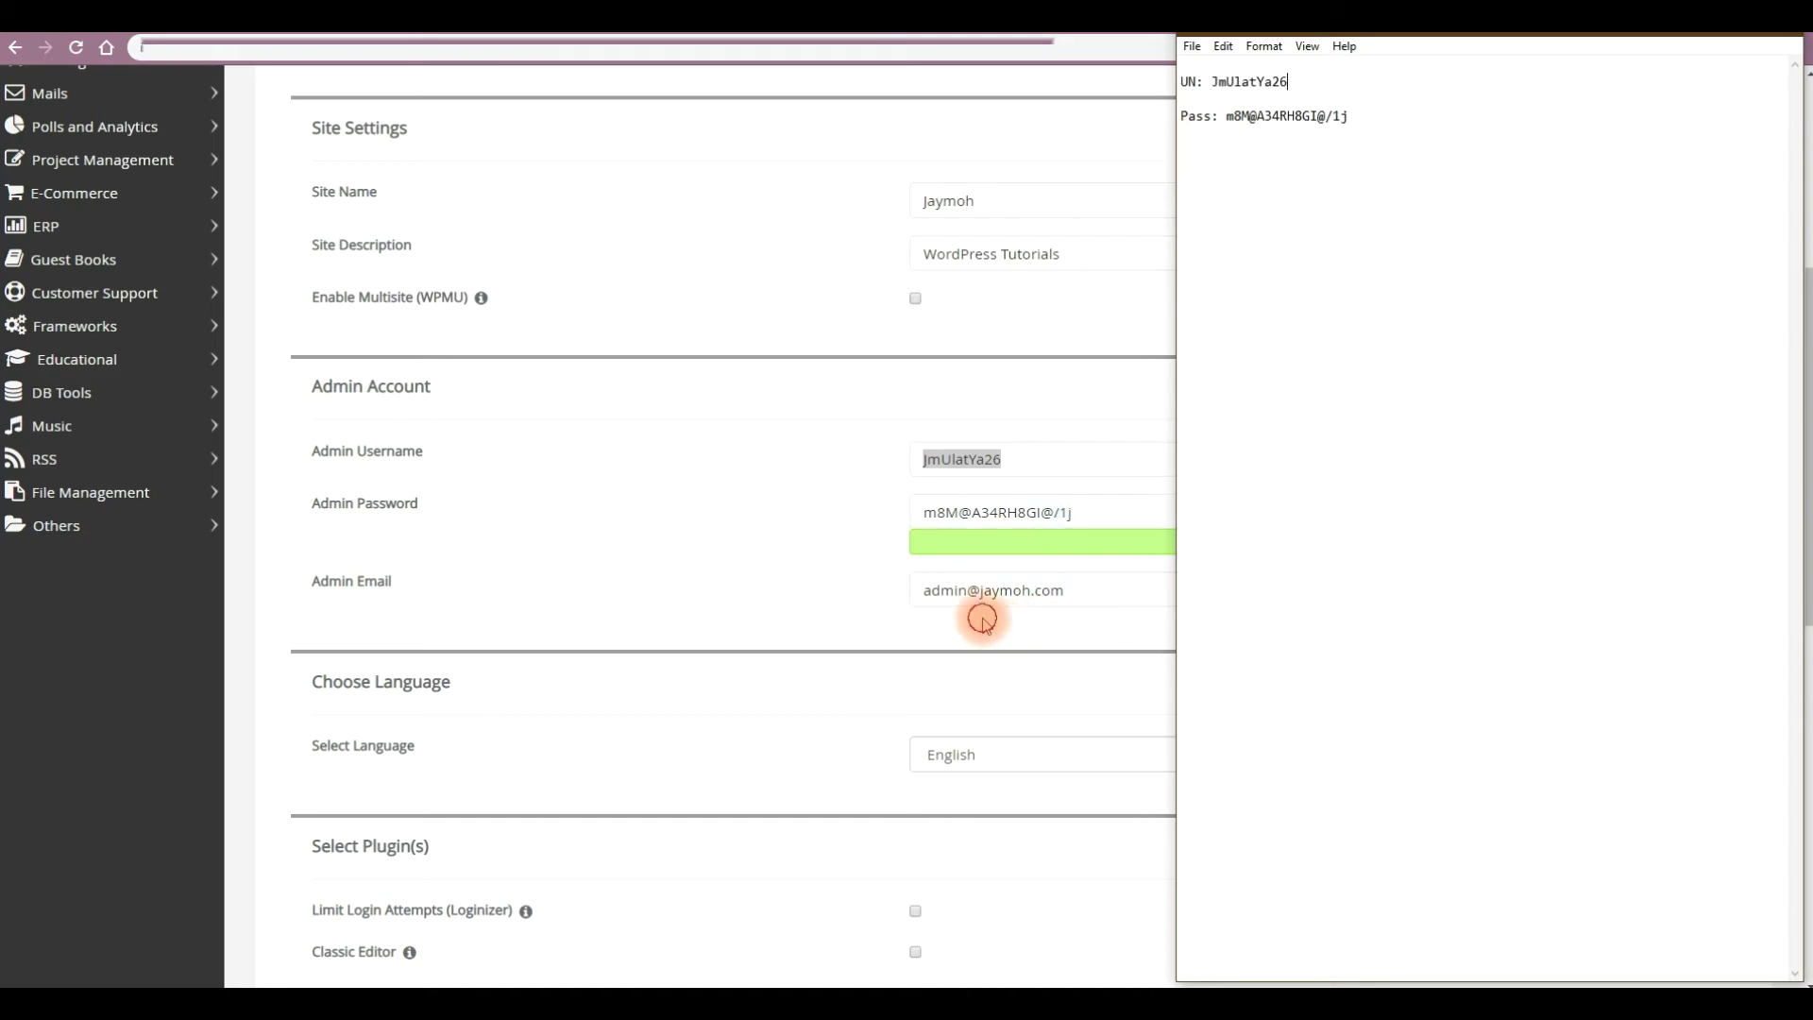
pyautogui.click(984, 620)
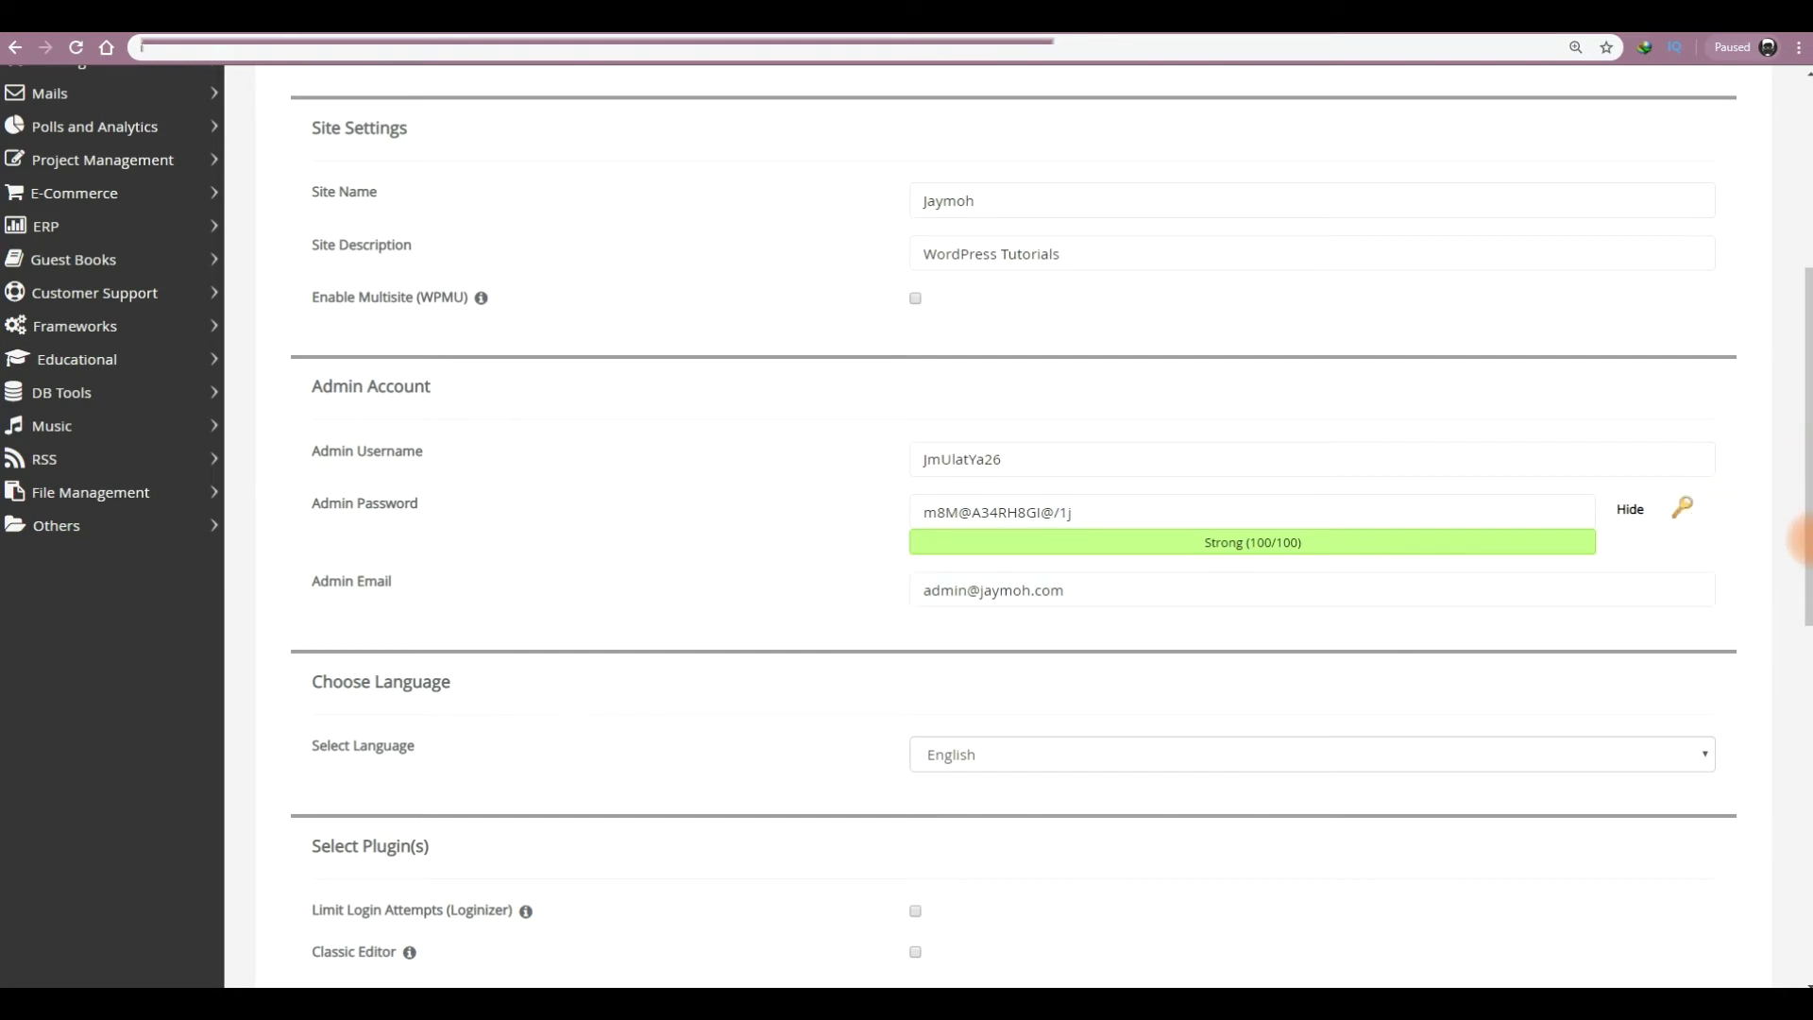
# - Tick the Limit Login Attempts (Loginizer) and Classic Editor plugins for installation
pyautogui.scroll(-3, 1799, 632)
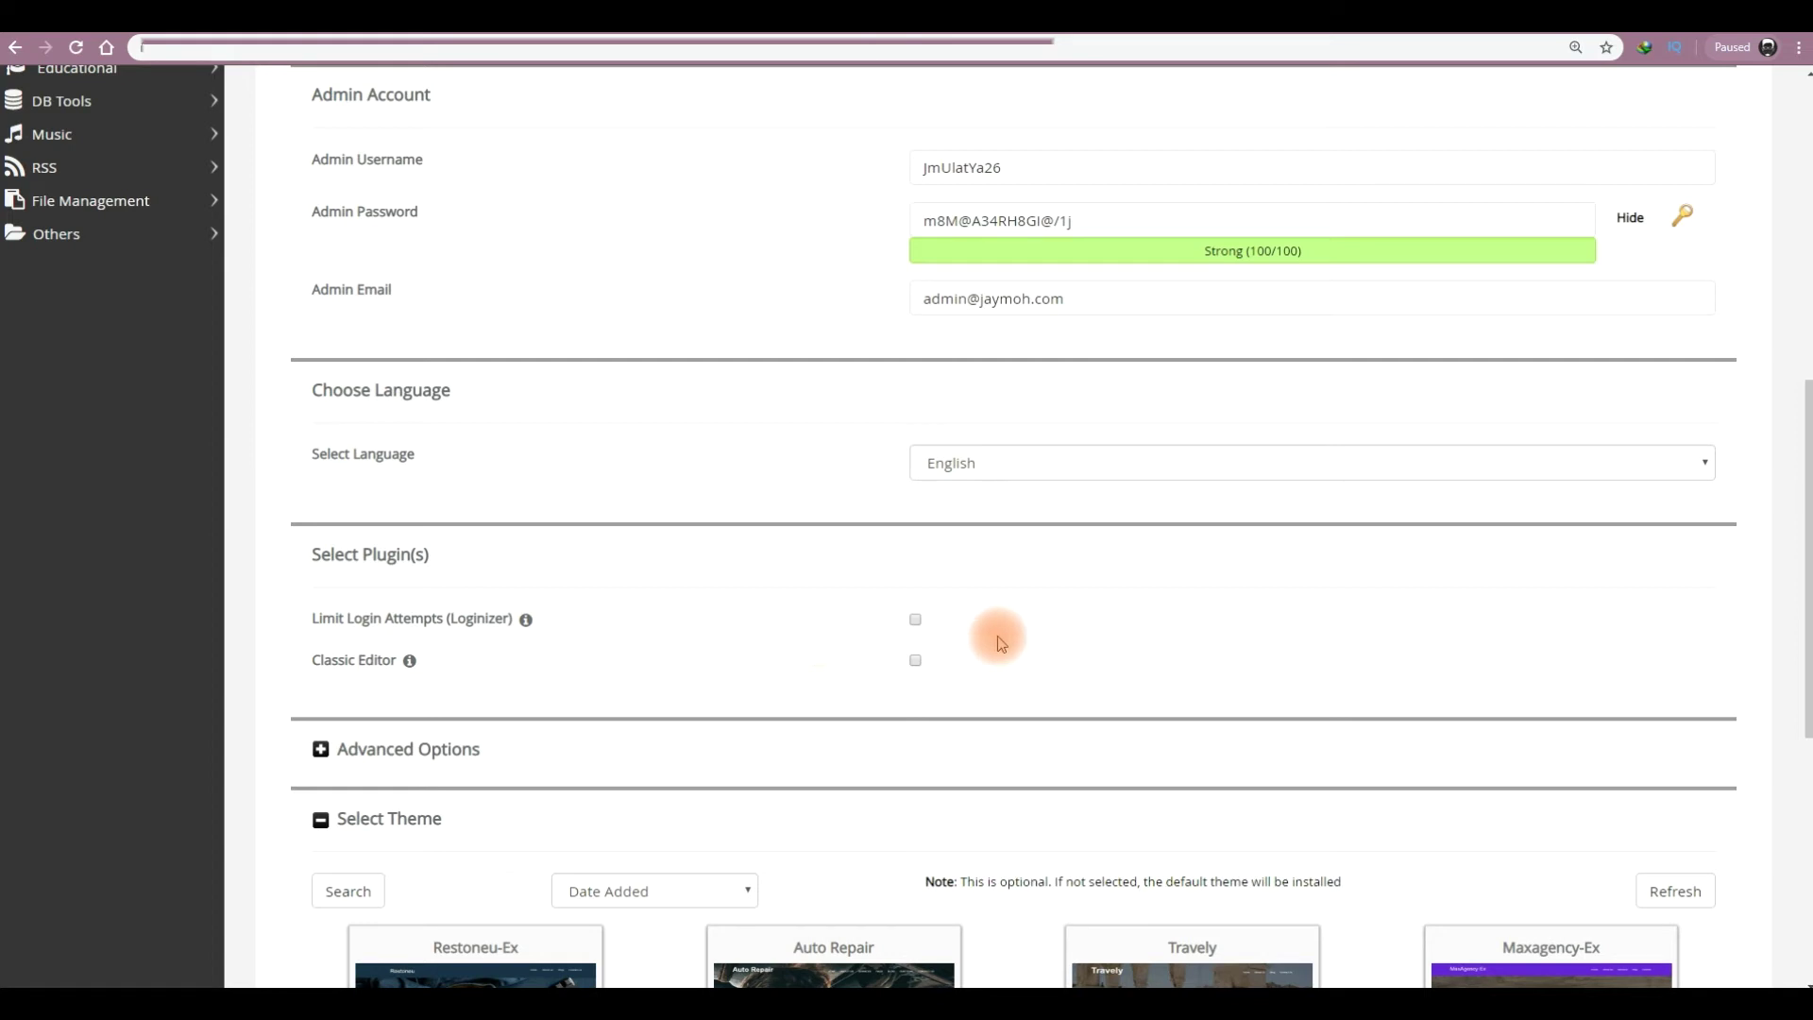
pyautogui.click(916, 619)
pyautogui.click(917, 659)
pyautogui.scroll(-5, 1800, 708)
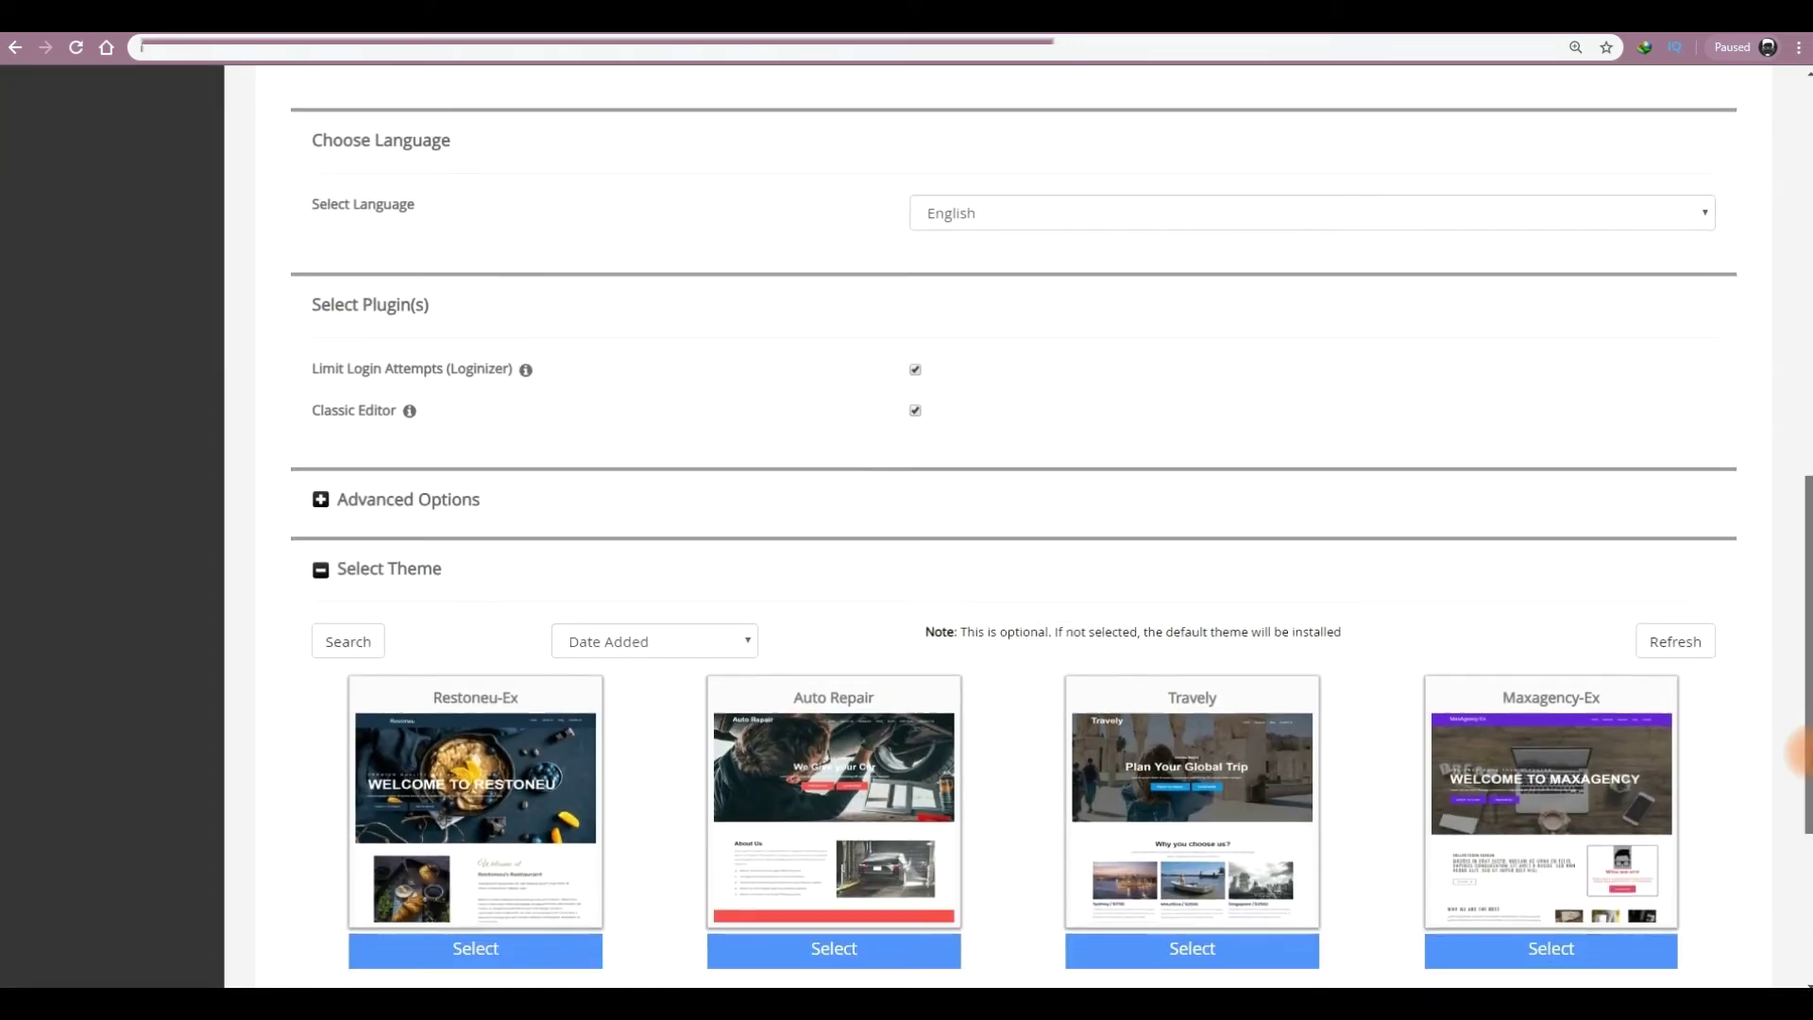
# - In Advanced Options, keep Default backup location and schedule automated backups Once a day
pyautogui.click(342, 337)
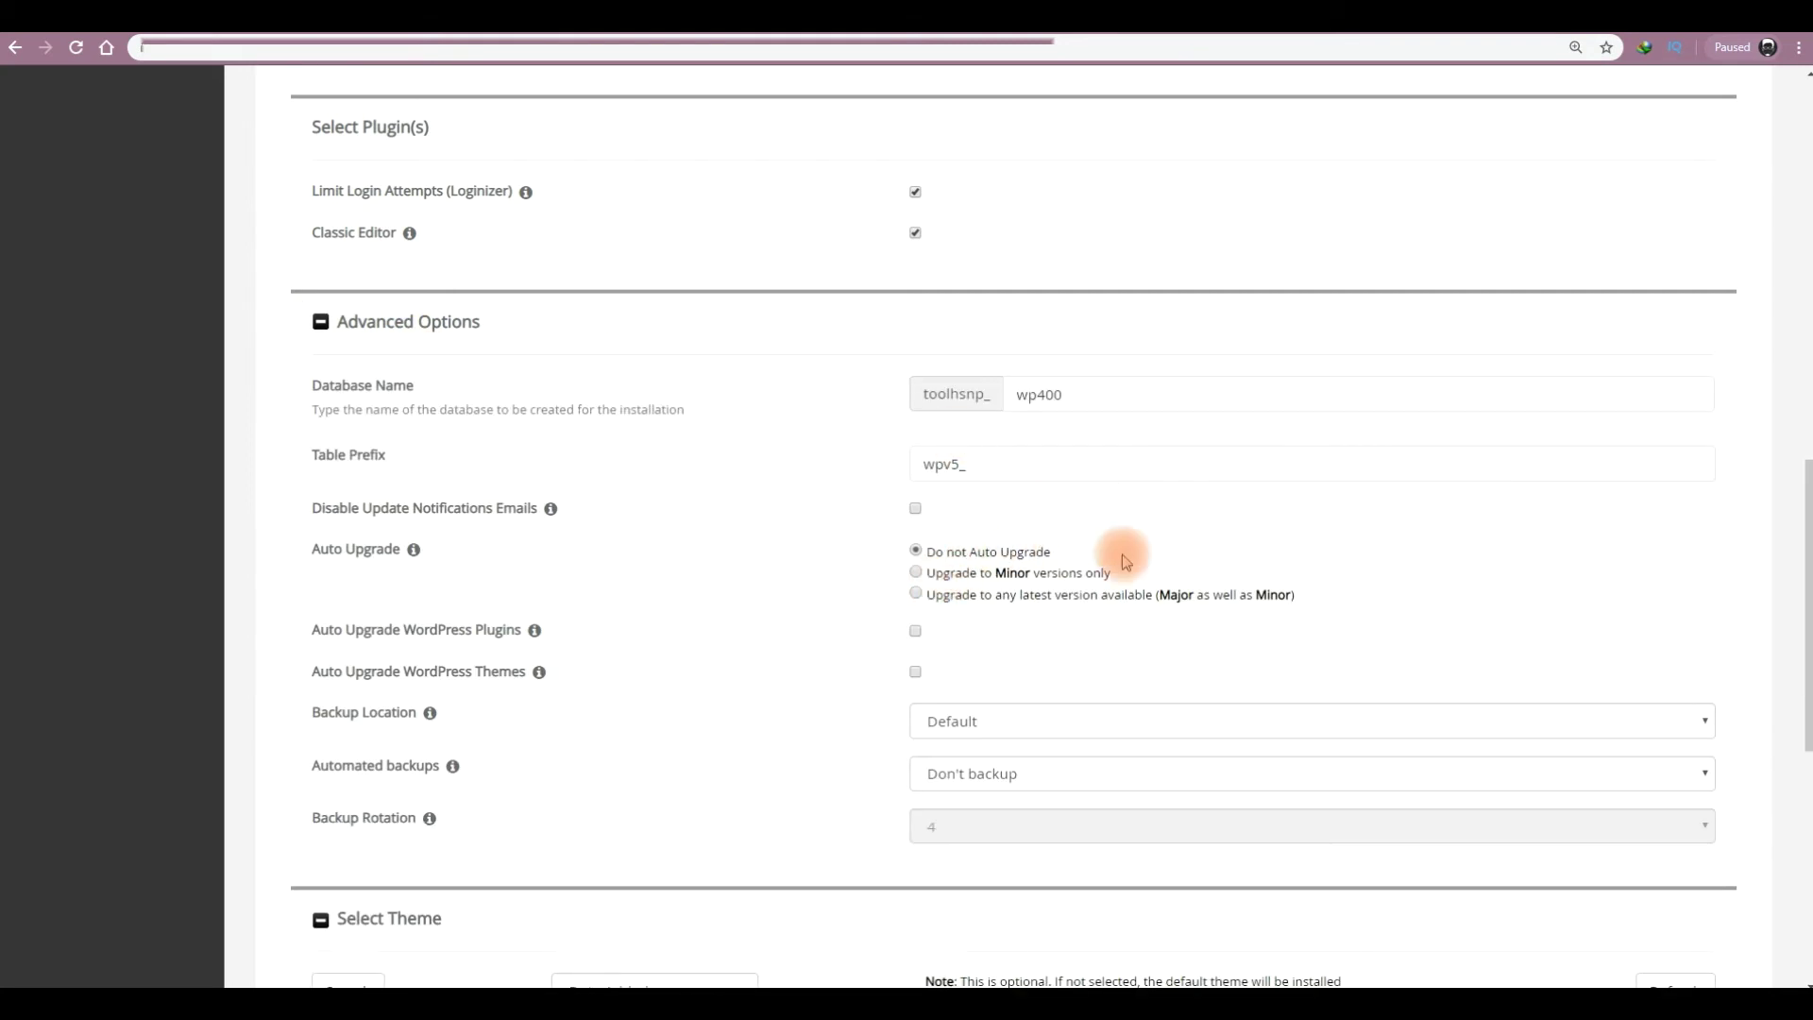
pyautogui.click(938, 724)
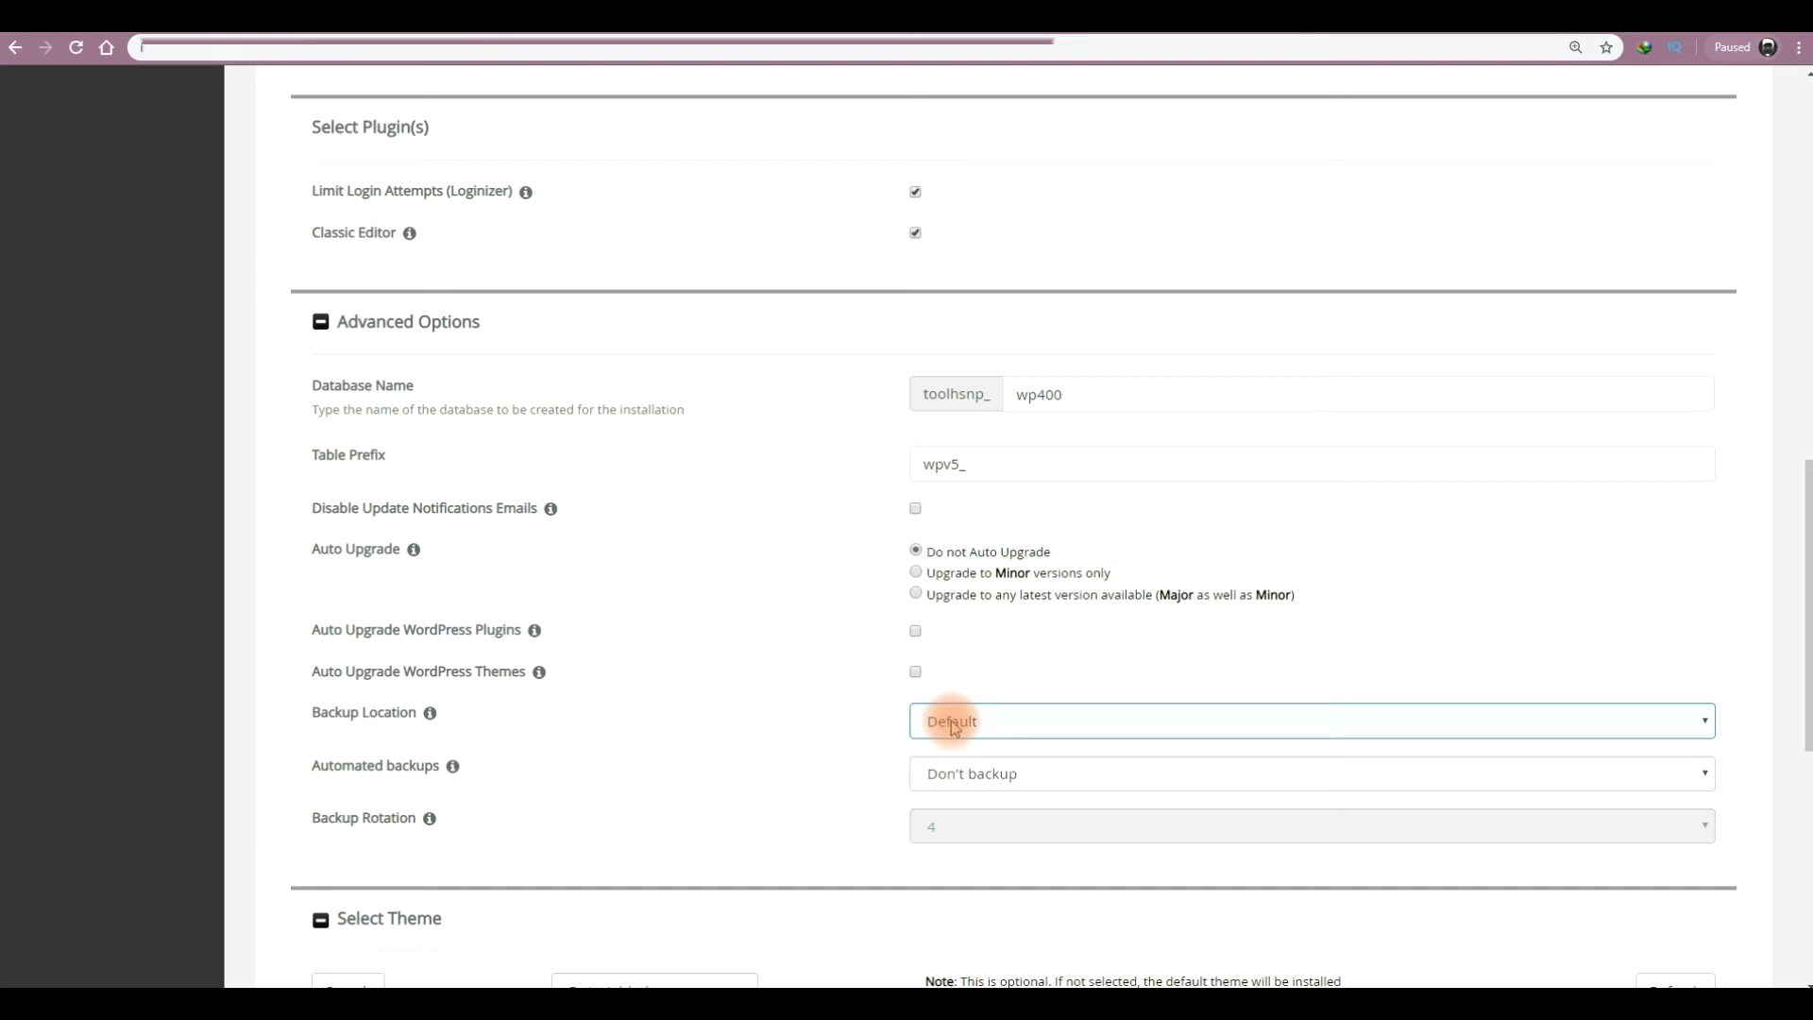
pyautogui.click(953, 725)
pyautogui.click(954, 721)
pyautogui.click(970, 775)
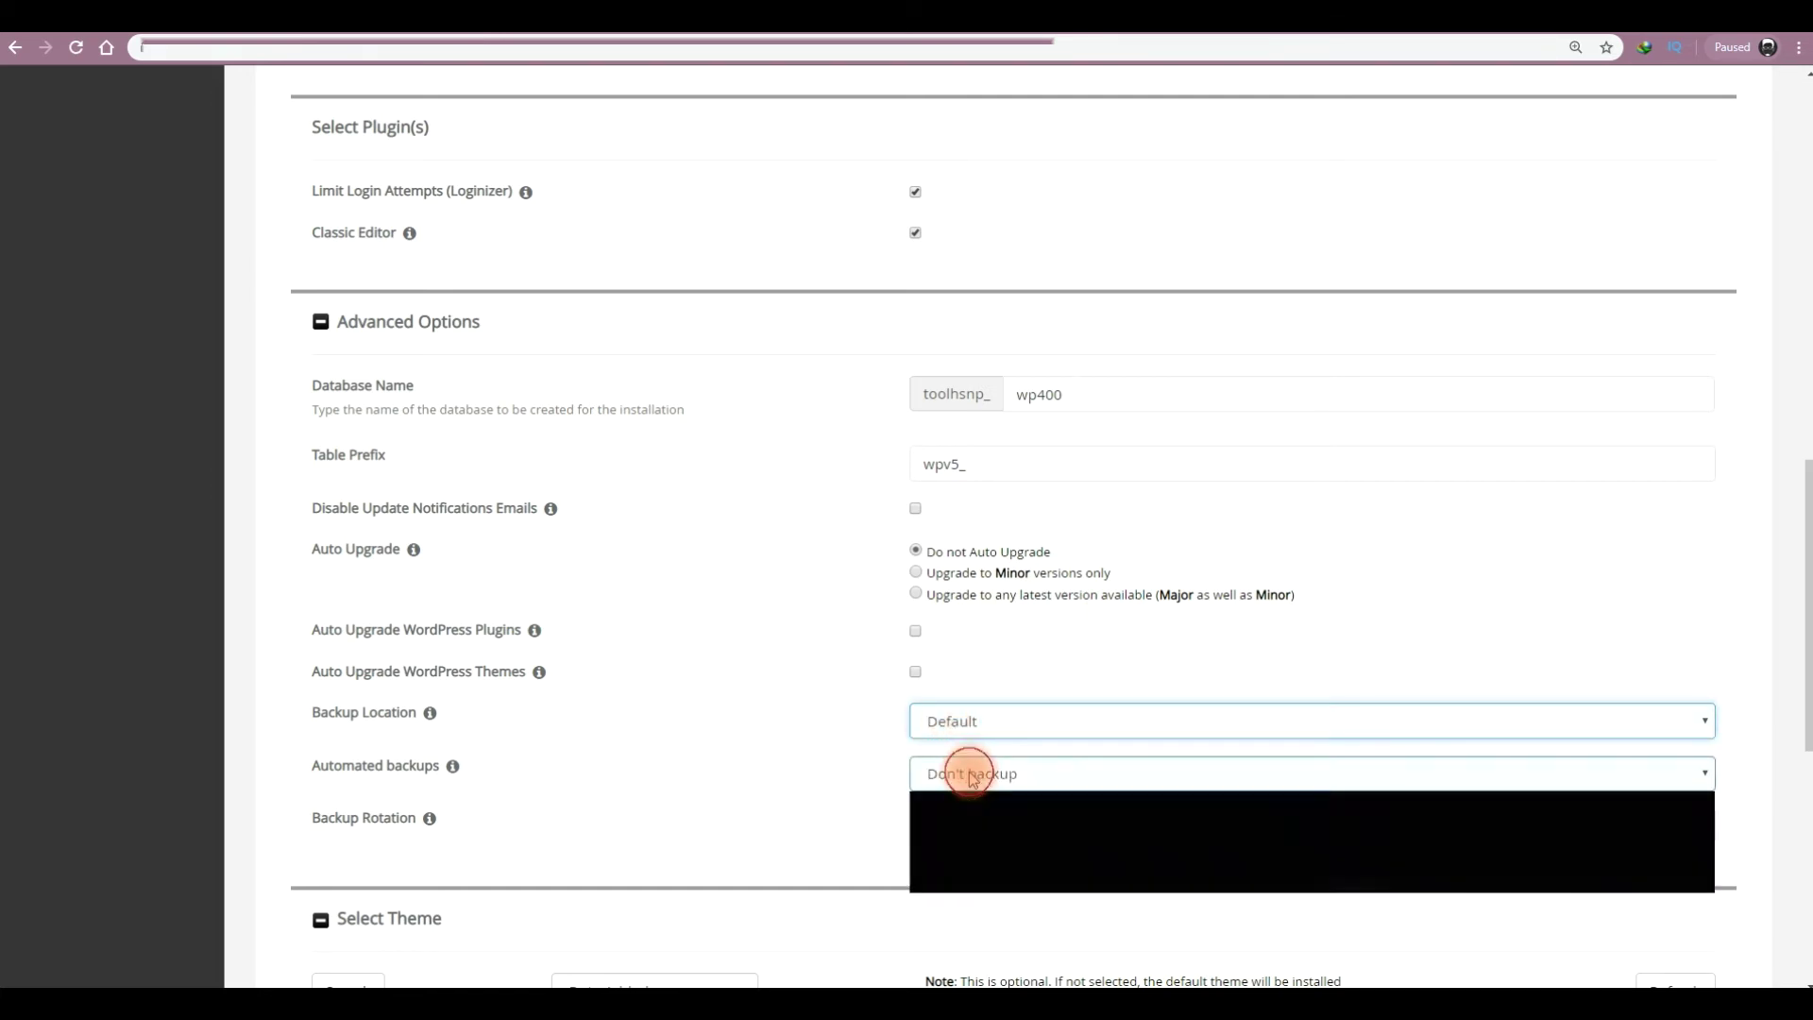
pyautogui.click(970, 820)
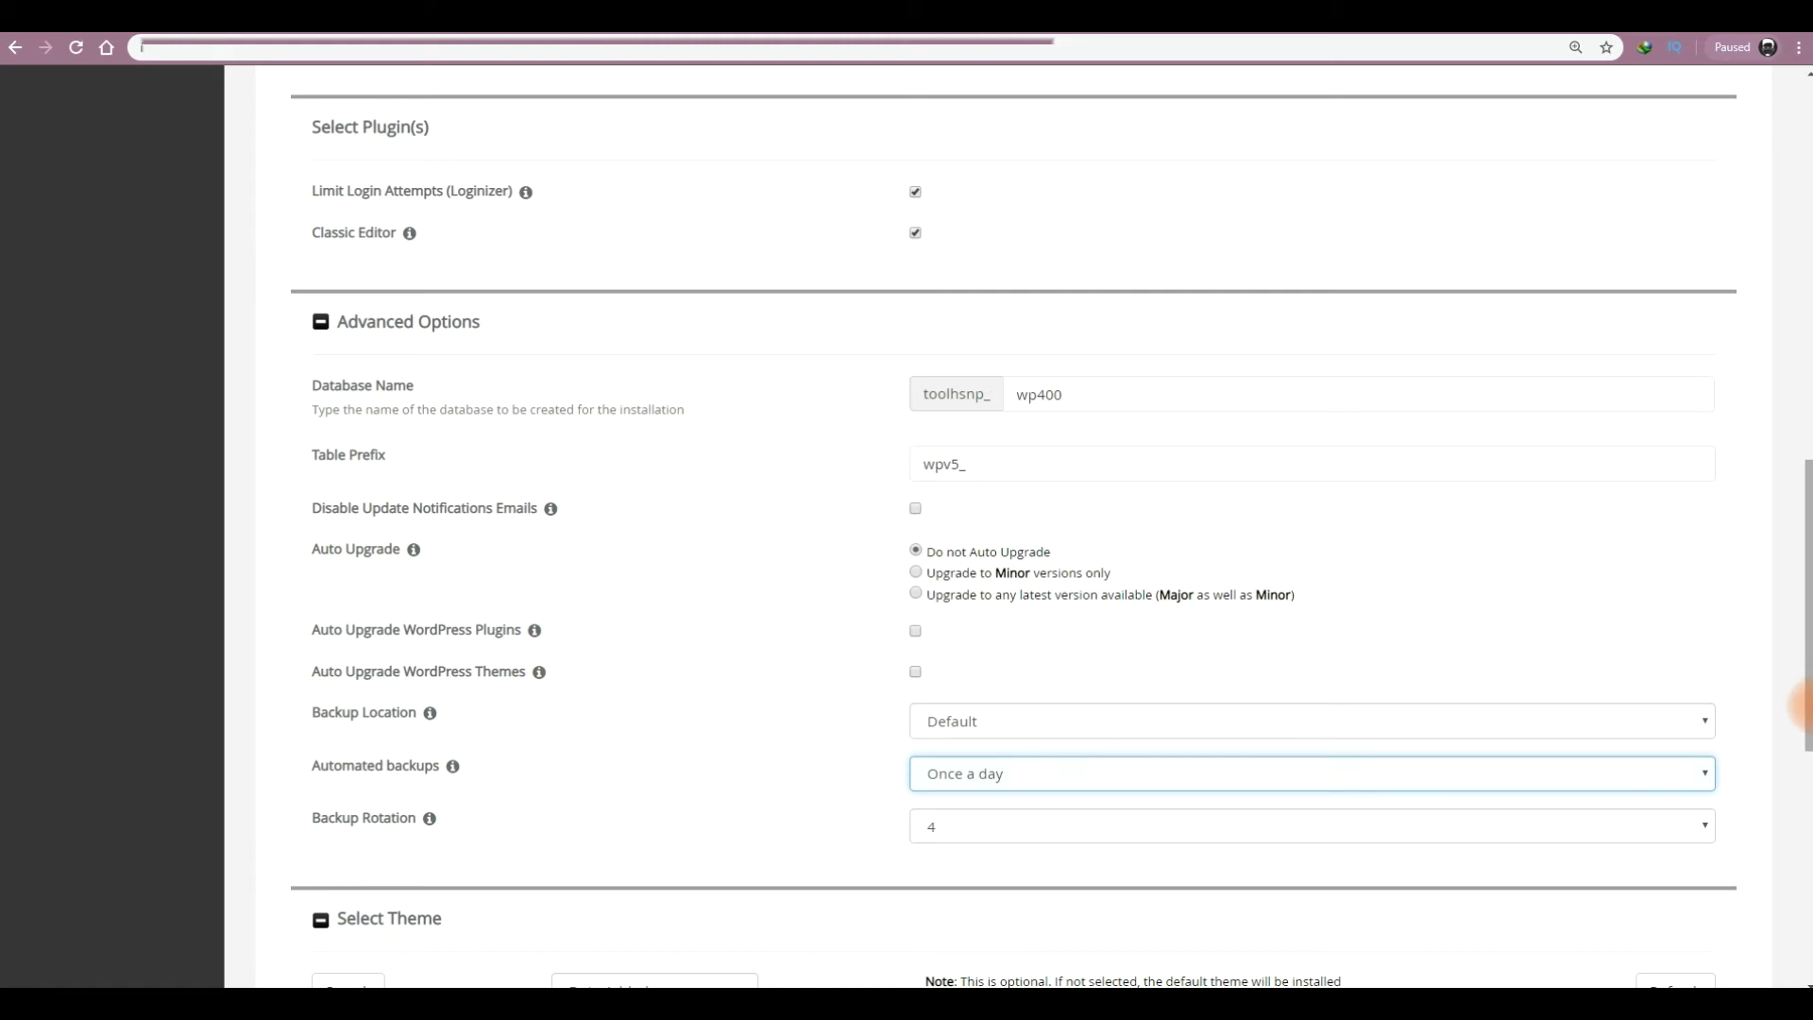
pyautogui.moveTo(1804, 704); pyautogui.dragTo(1804, 906)
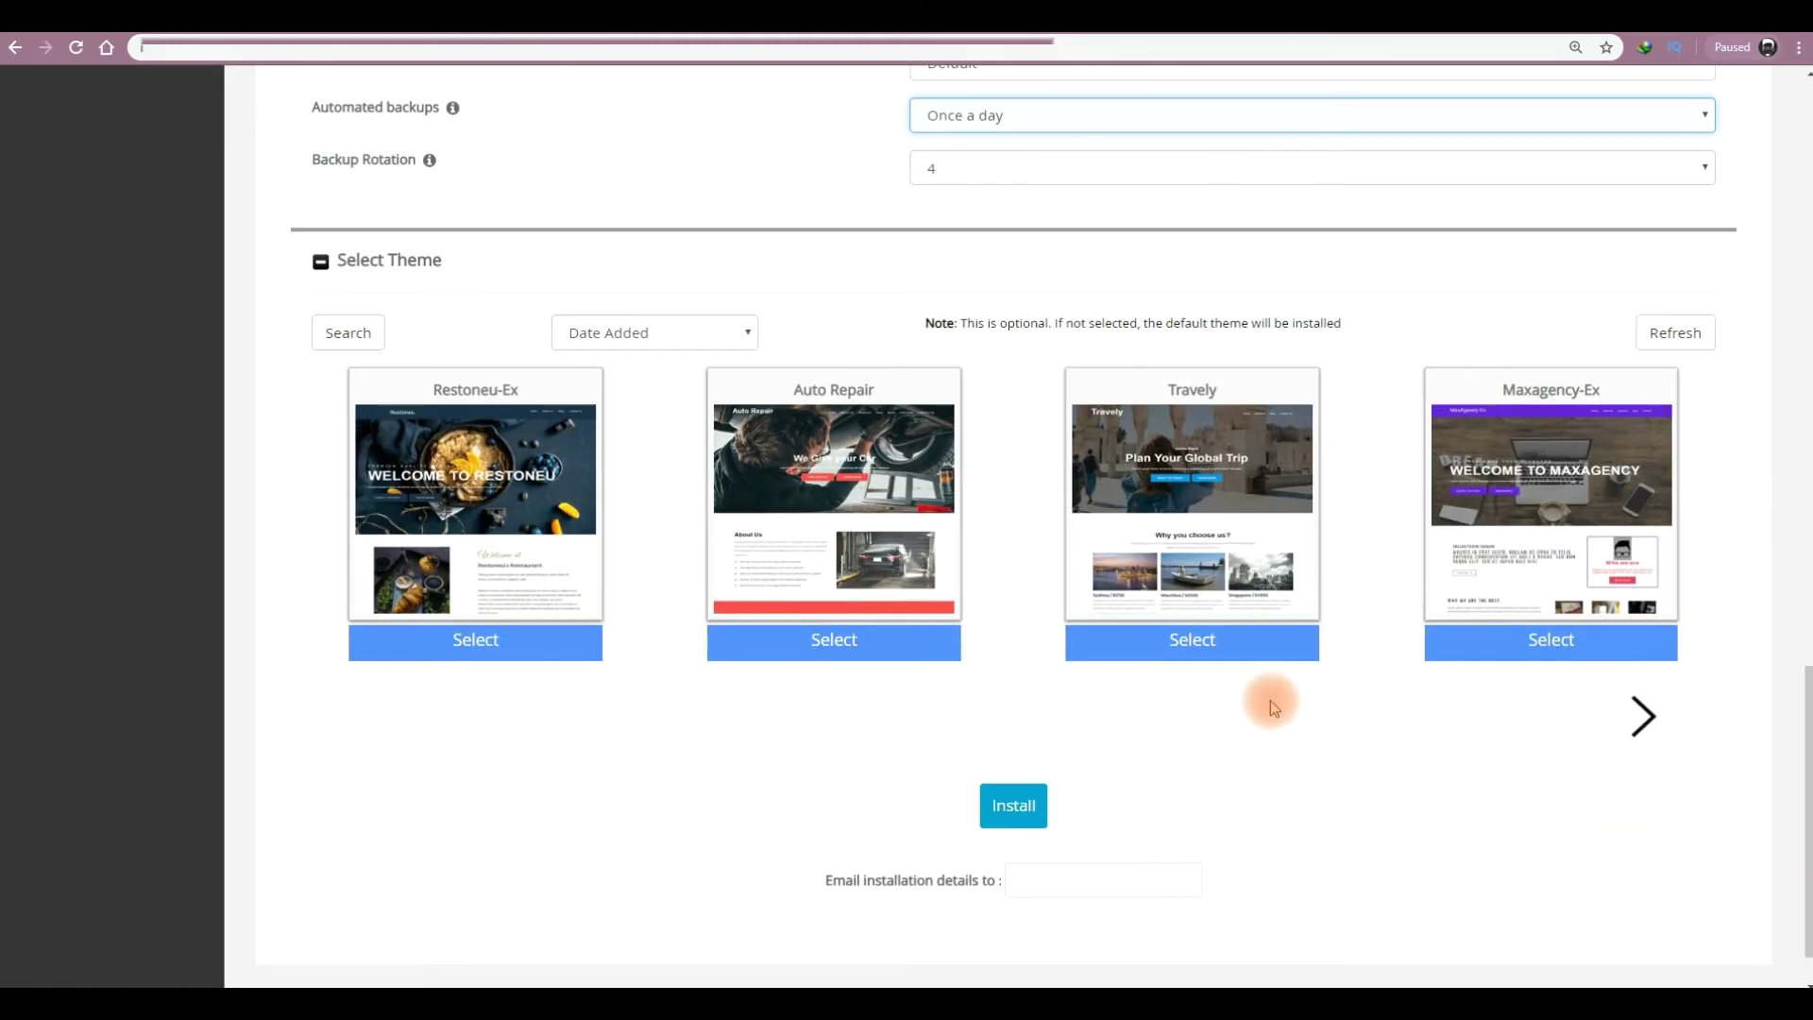
# - Choose the Travely theme, fill in the installation-details email, and run the install
pyautogui.click(1195, 639)
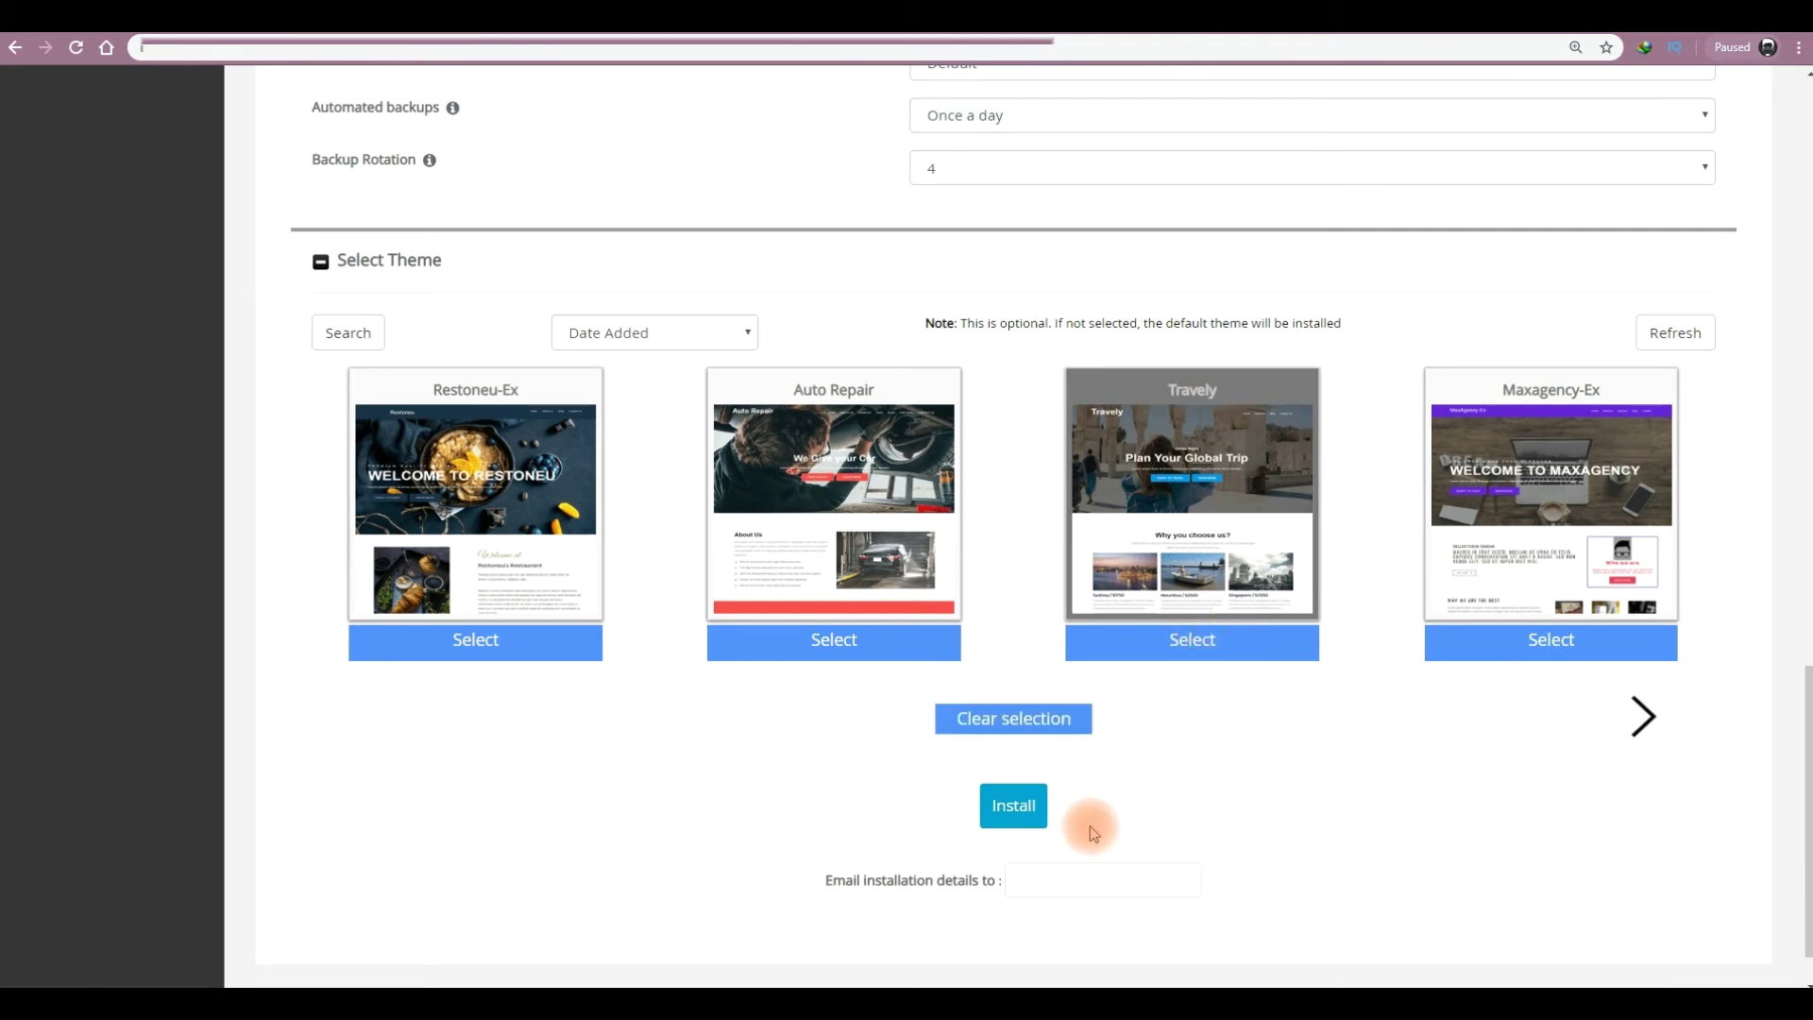
pyautogui.click(1045, 881)
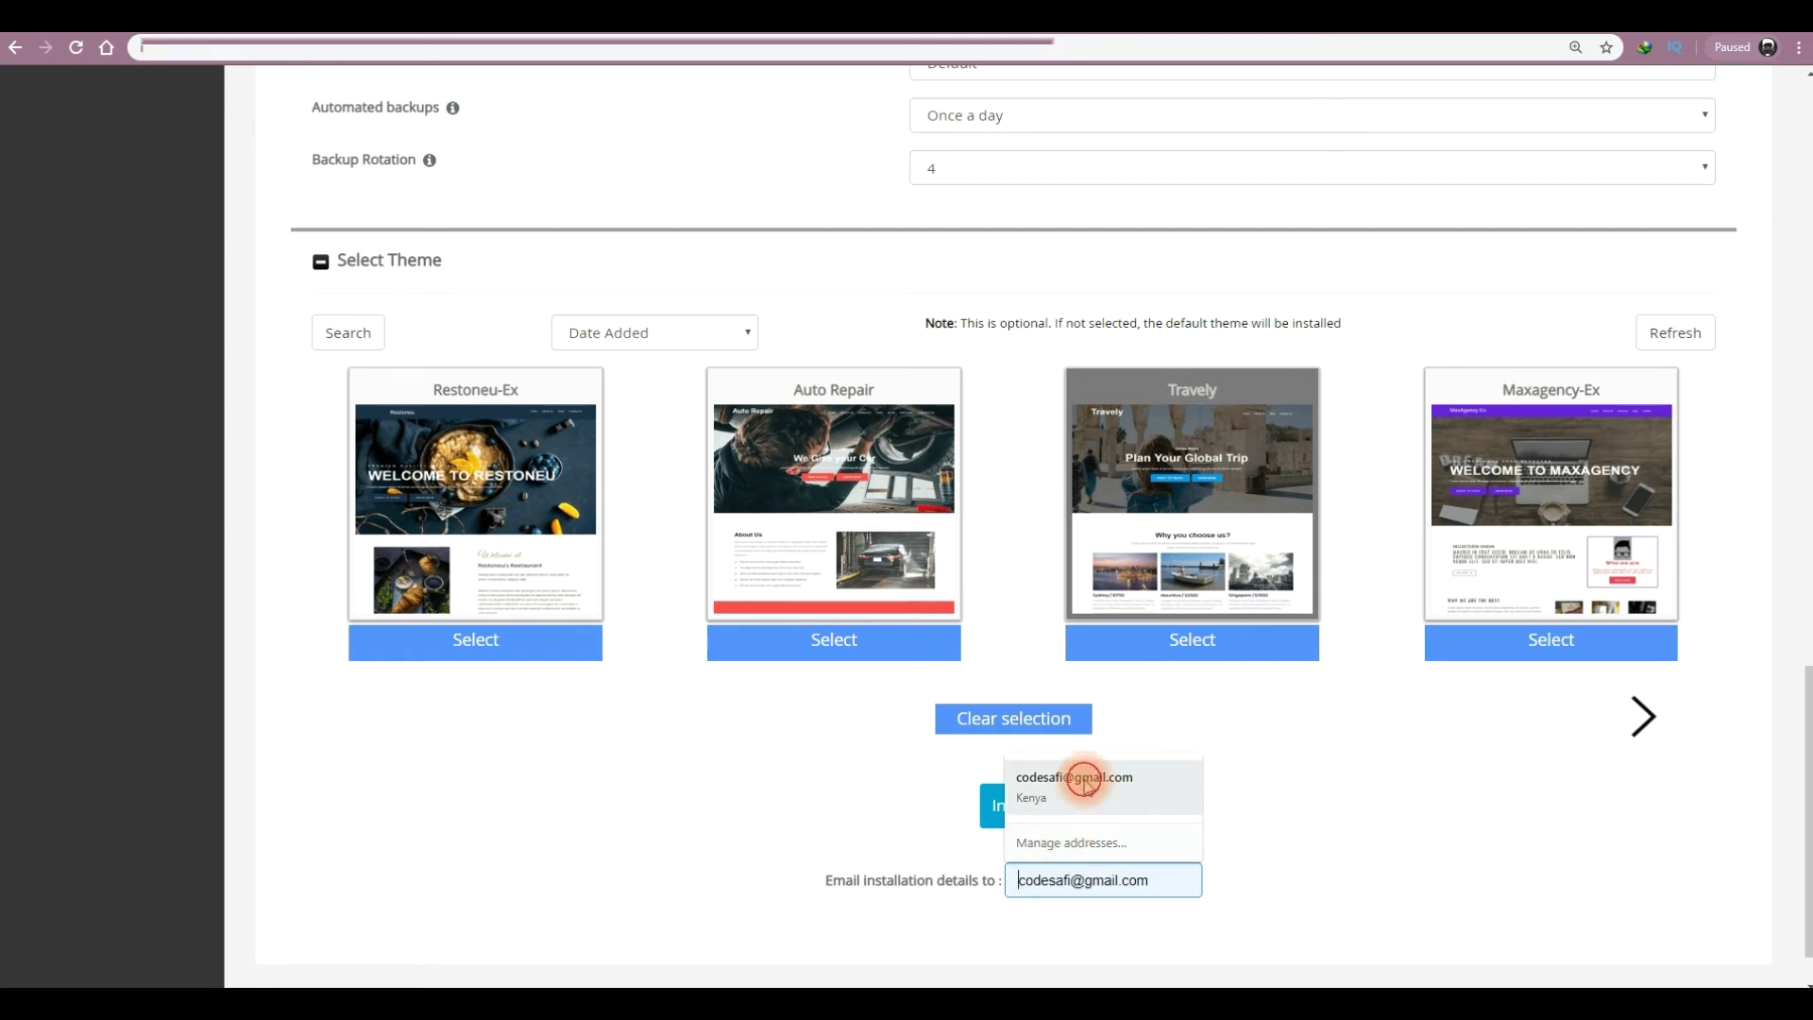
pyautogui.click(1088, 787)
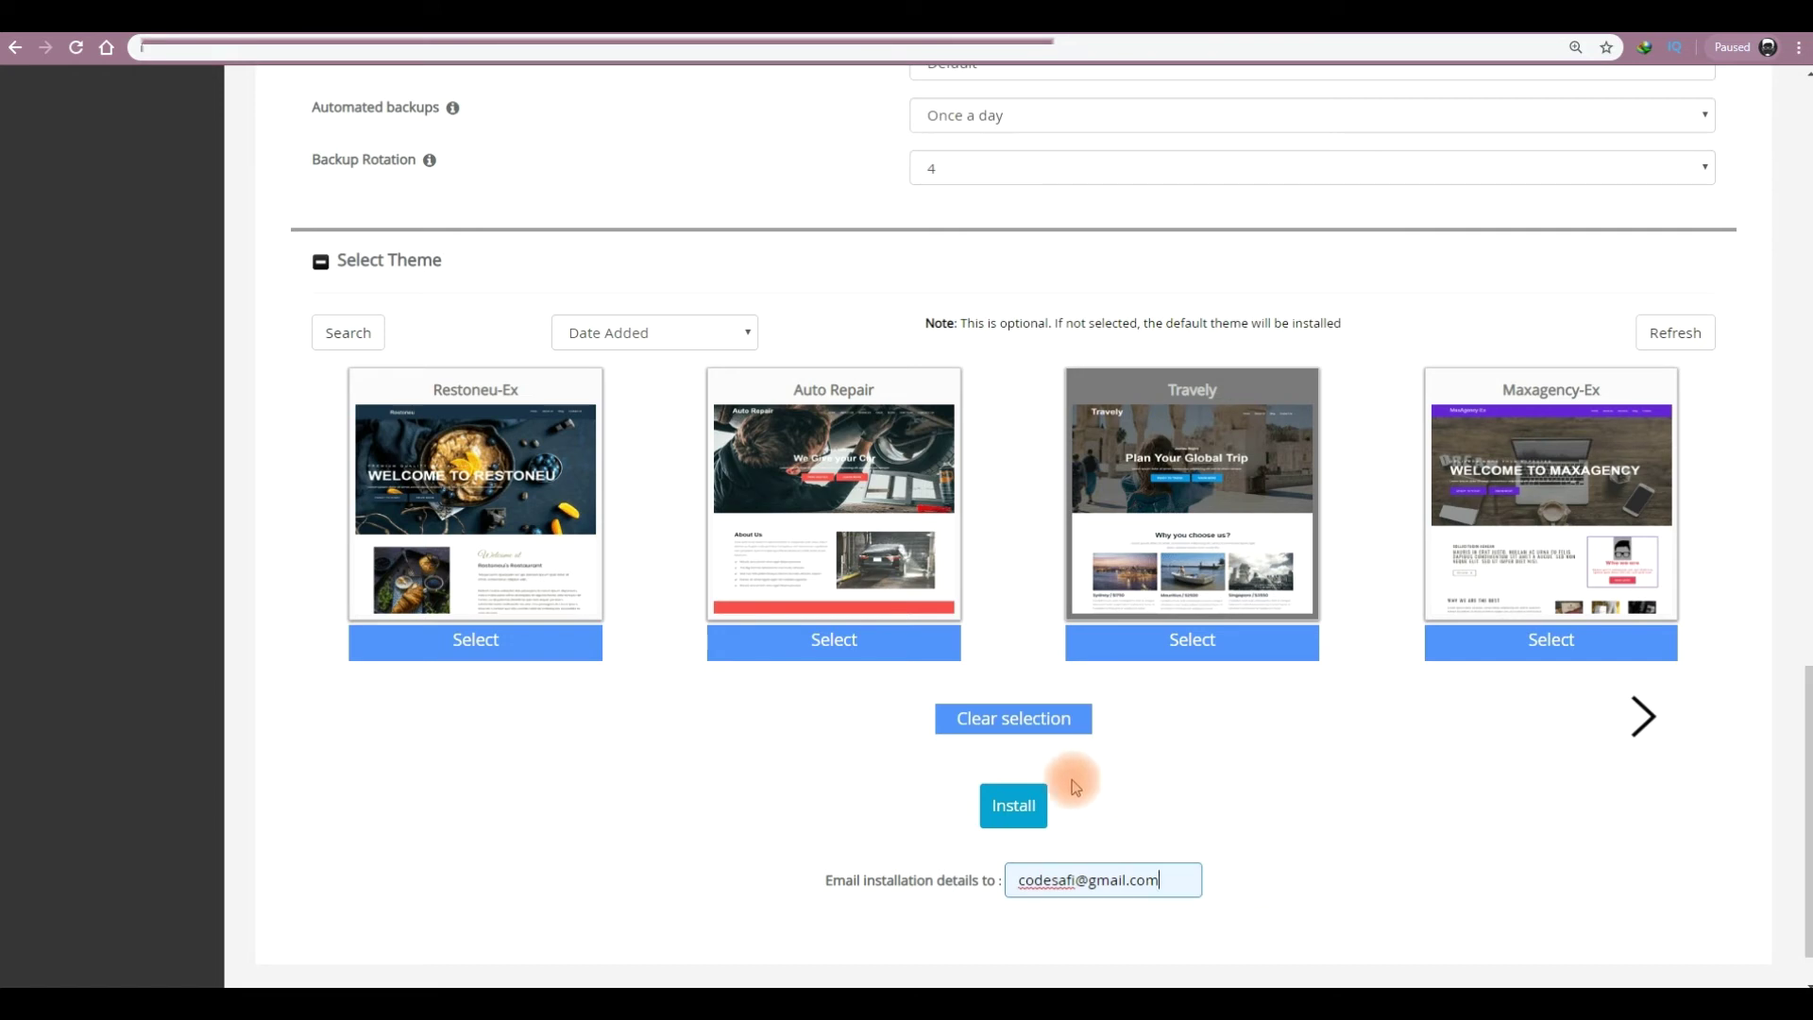
pyautogui.click(1016, 807)
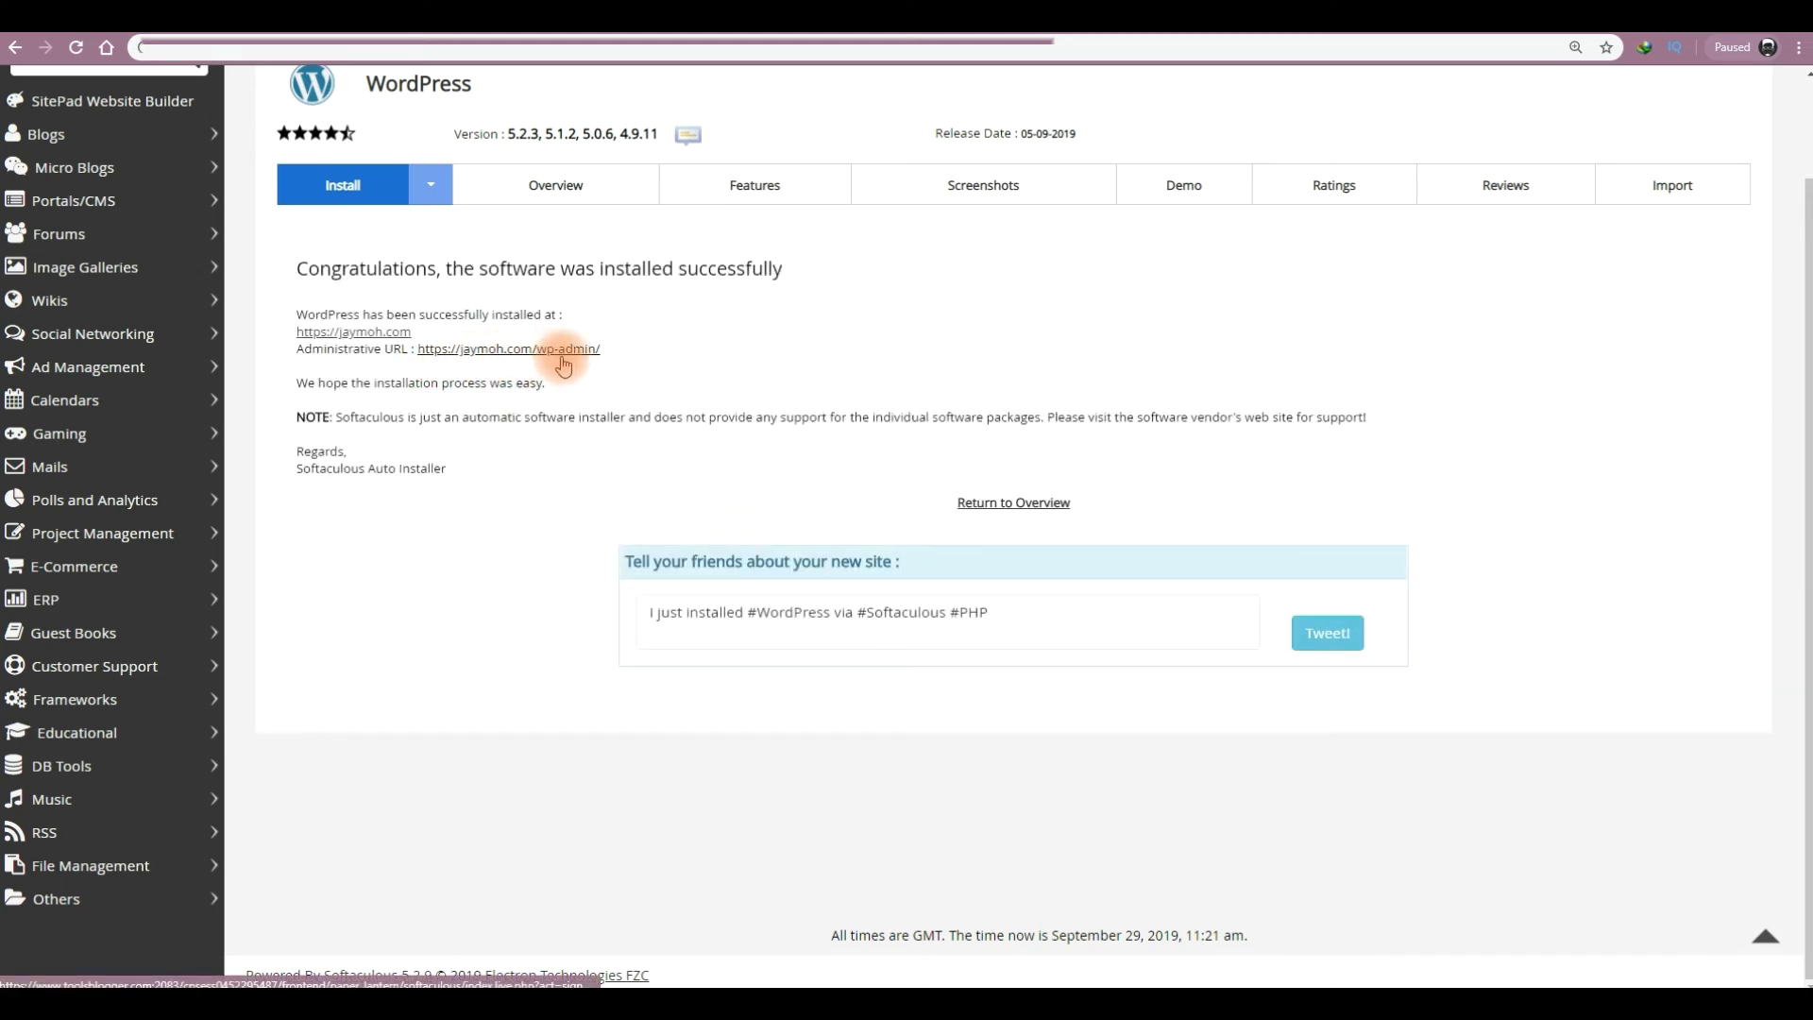
# - Open the new site and its admin URL in new tabs, then view the site
pyautogui.rightClick(365, 338)
pyautogui.click(389, 347)
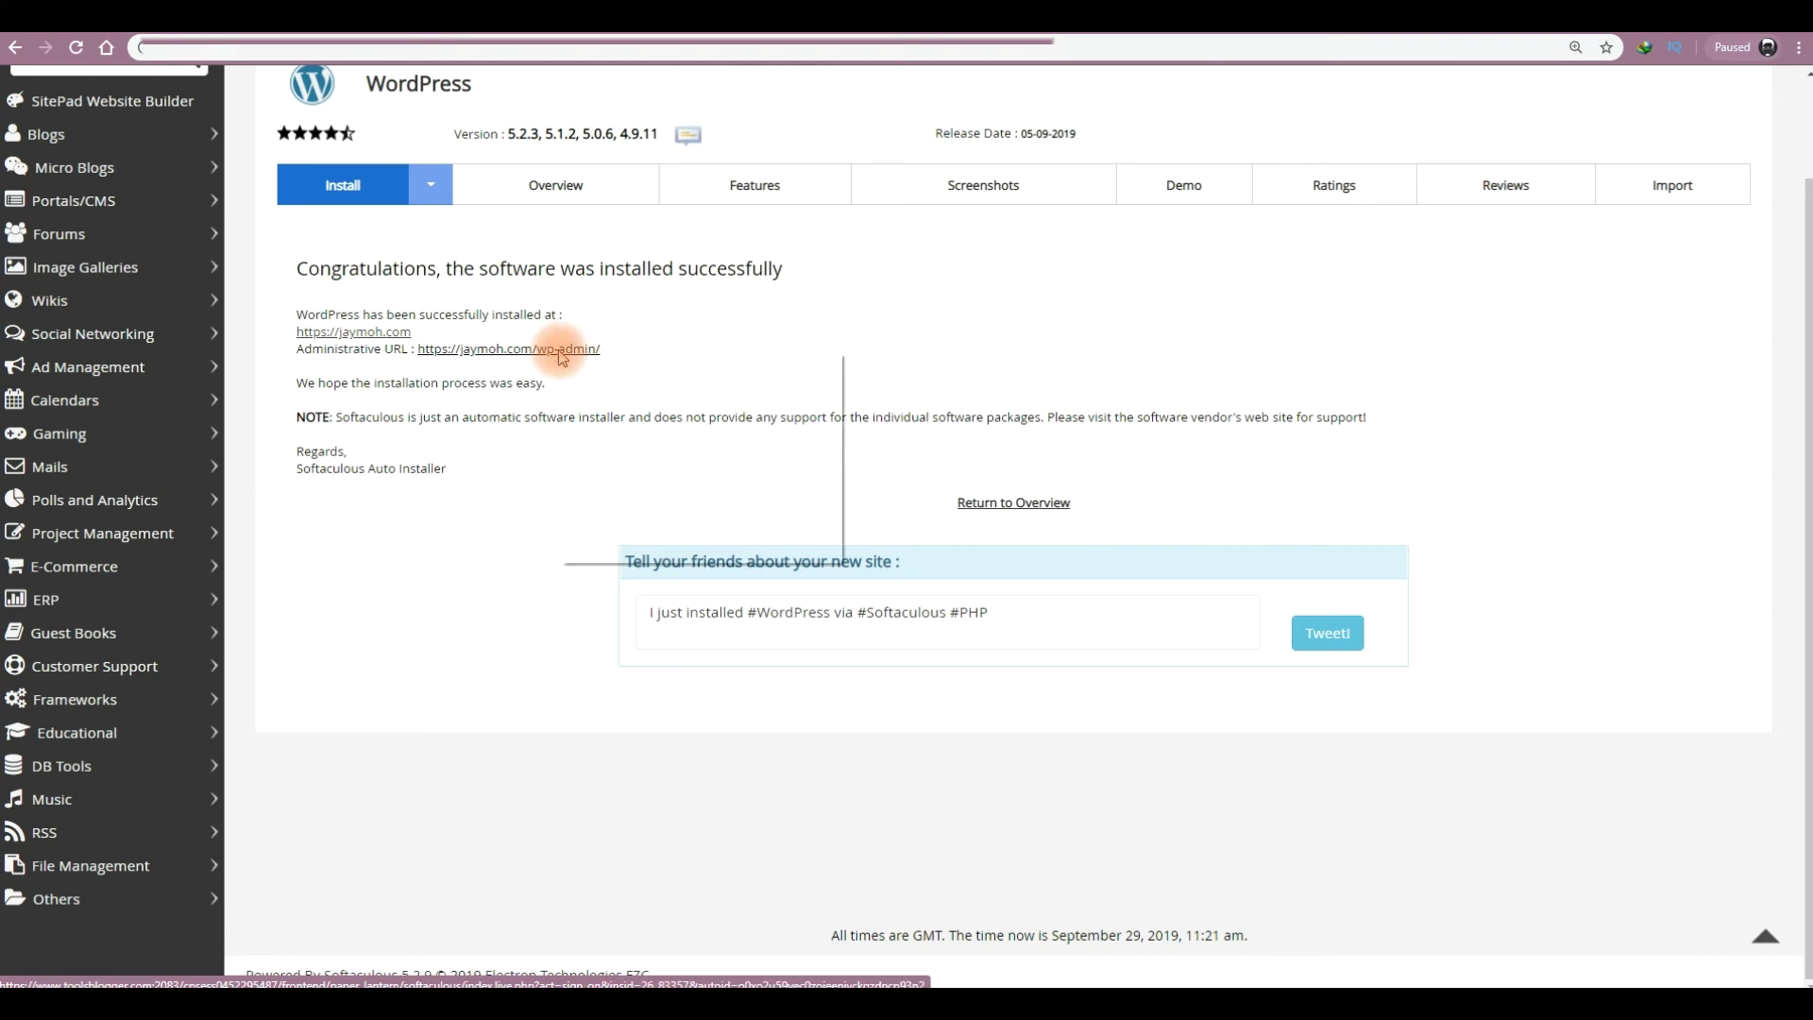
pyautogui.rightClick(563, 357)
pyautogui.click(578, 360)
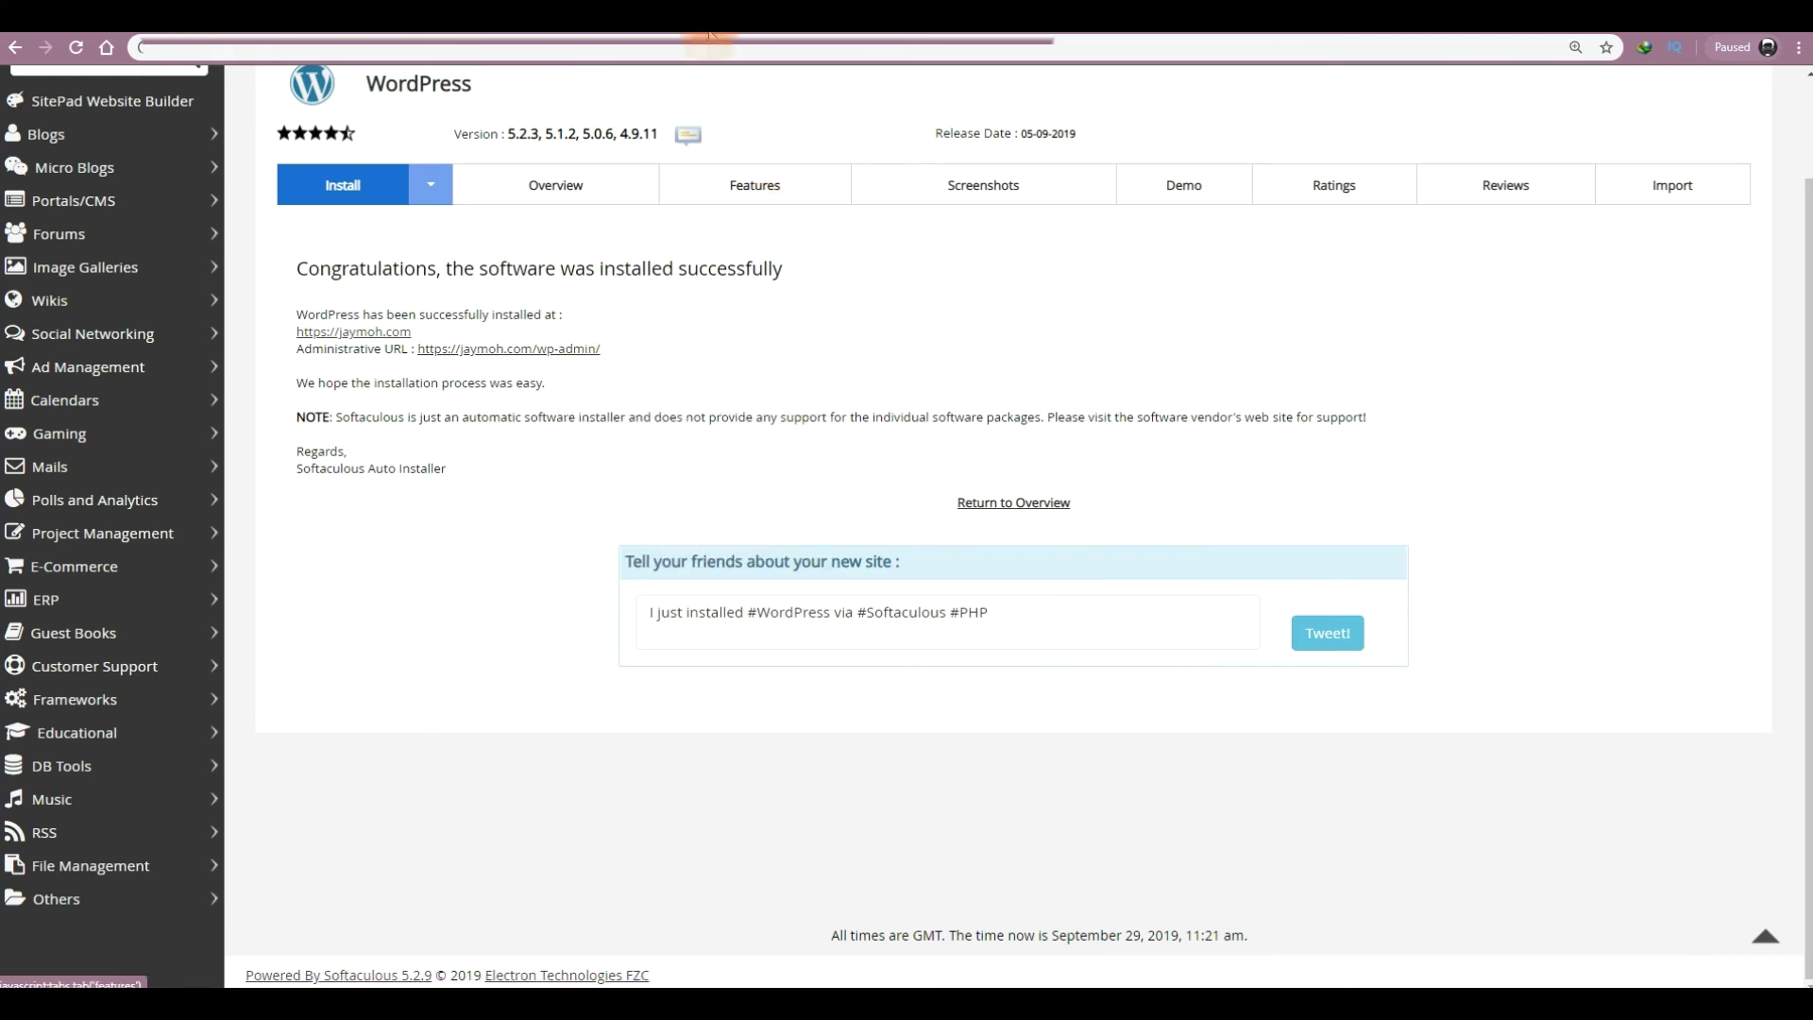
pyautogui.click(353, 332)
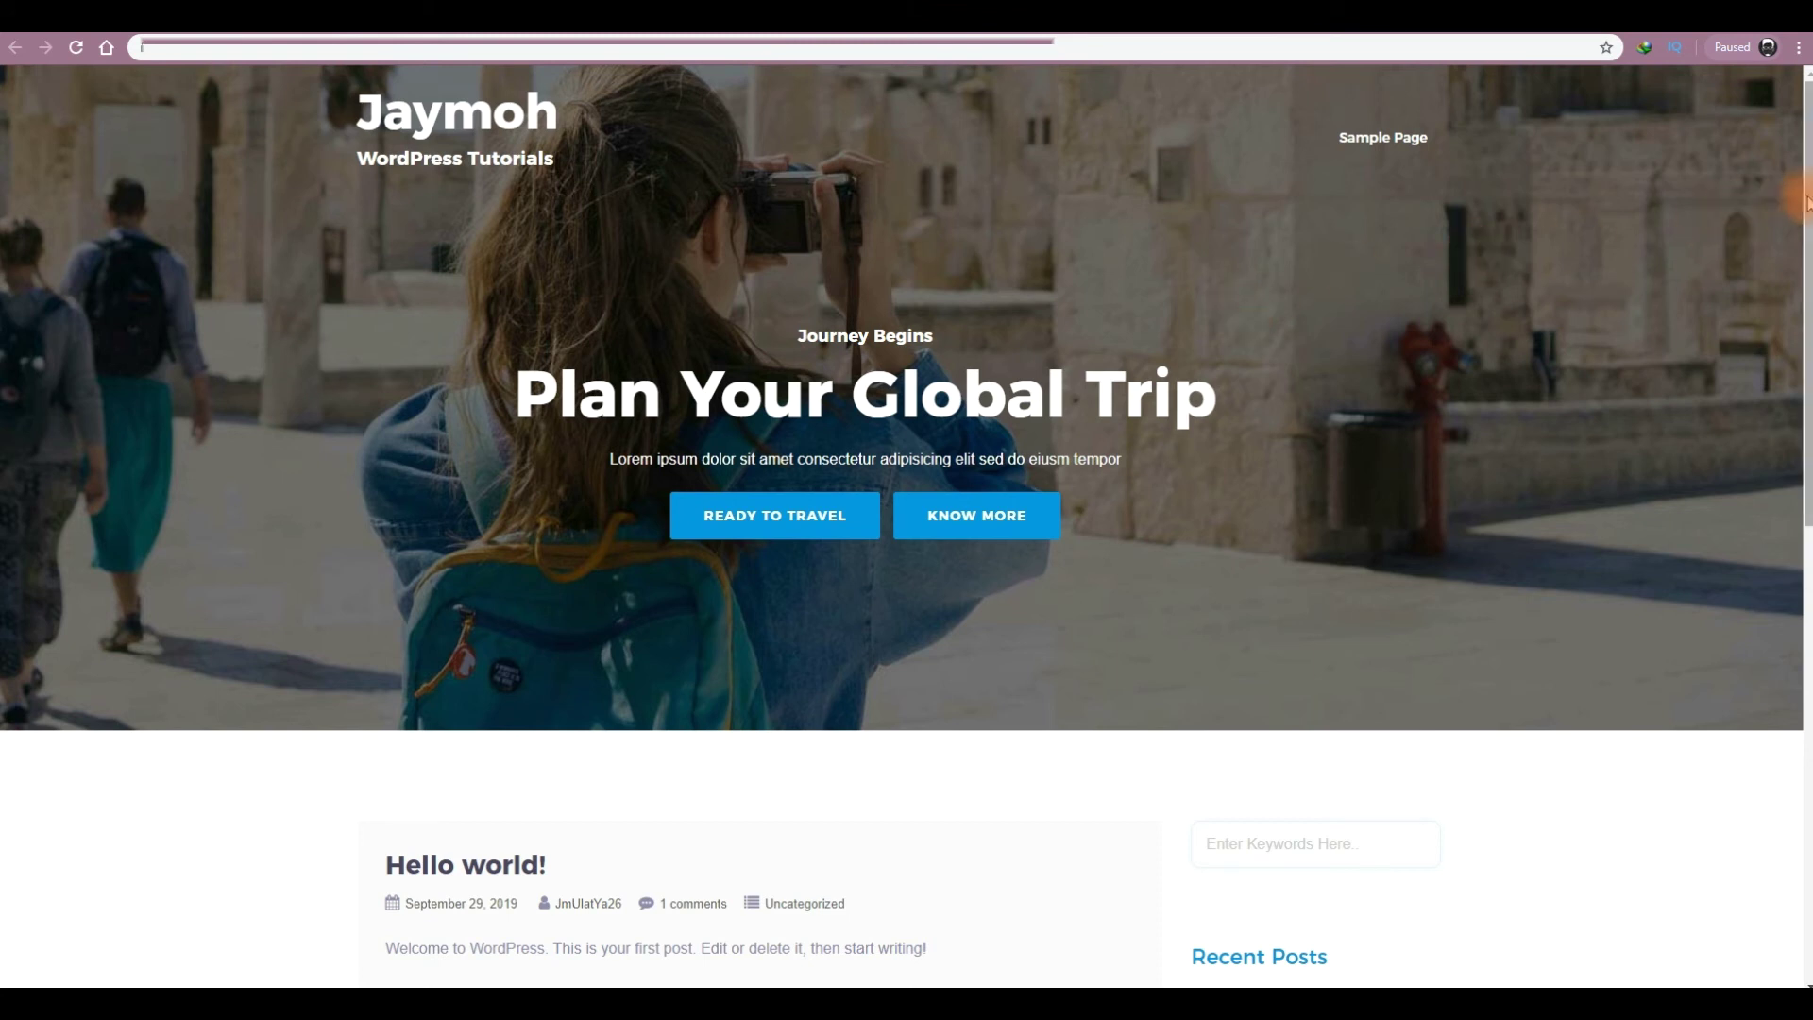
pyautogui.moveTo(1806, 288); pyautogui.dragTo(1800, 689)
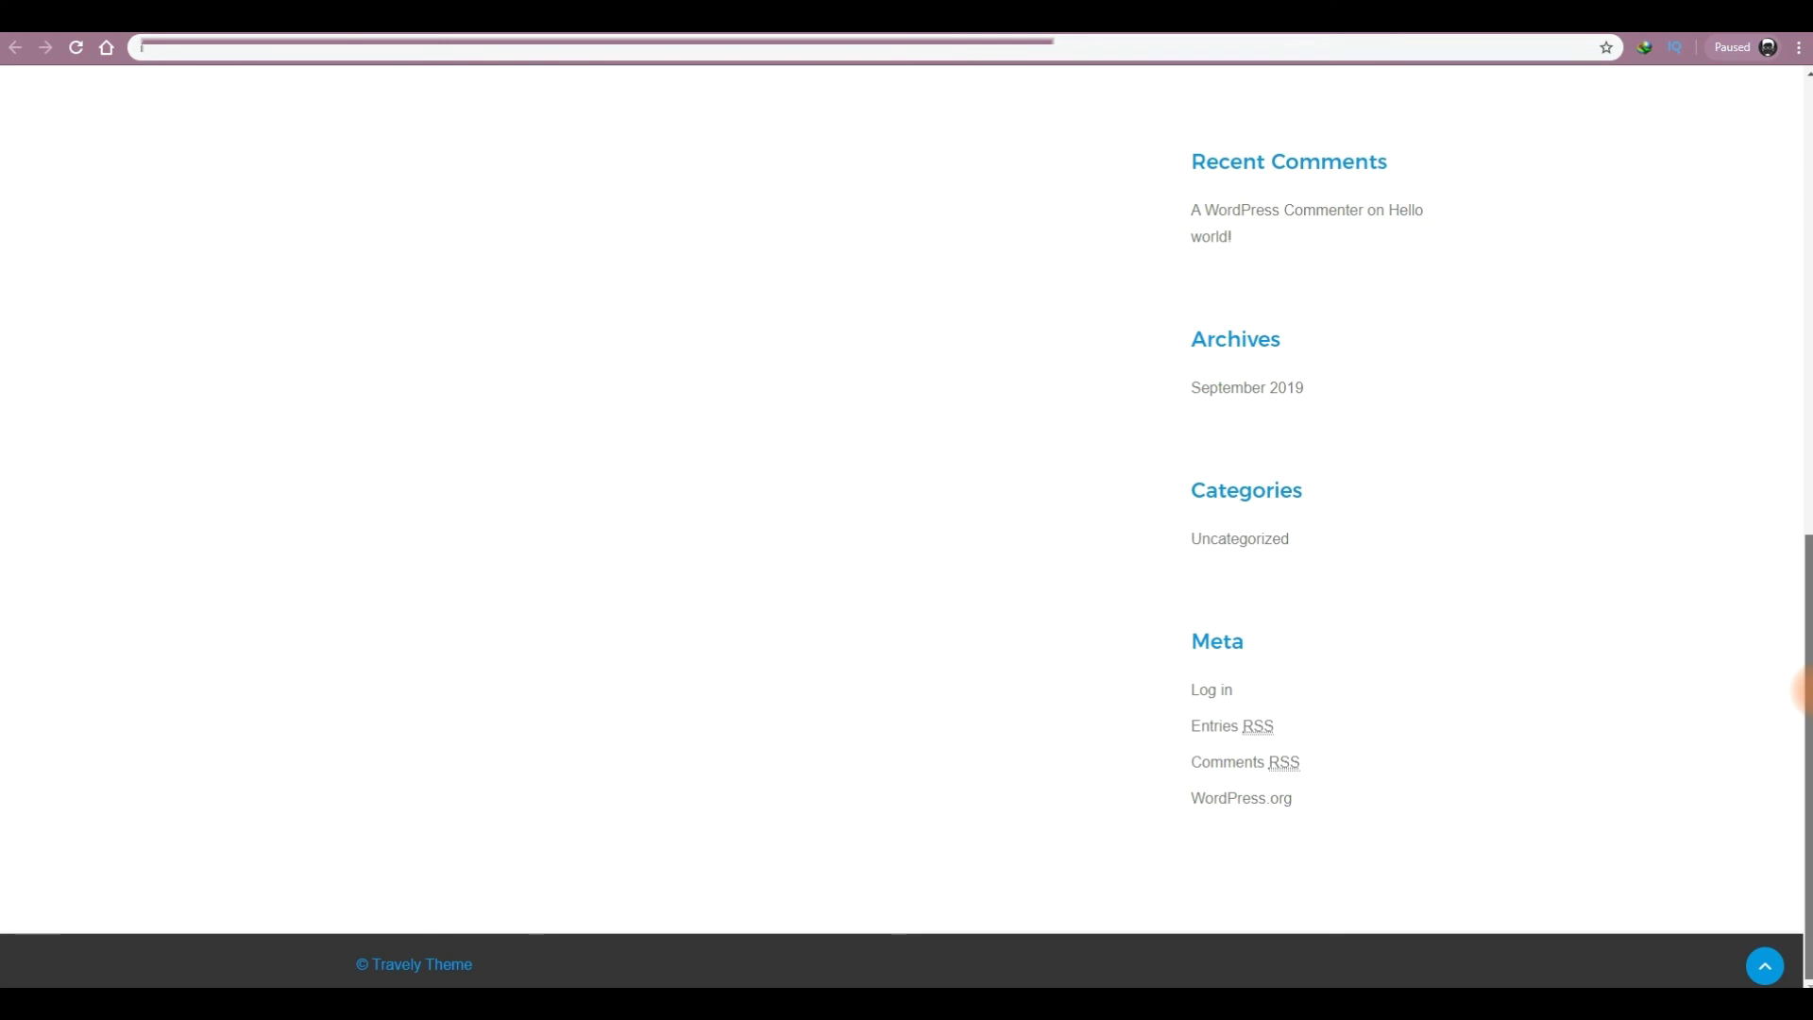
pyautogui.scroll(4, 1802, 513)
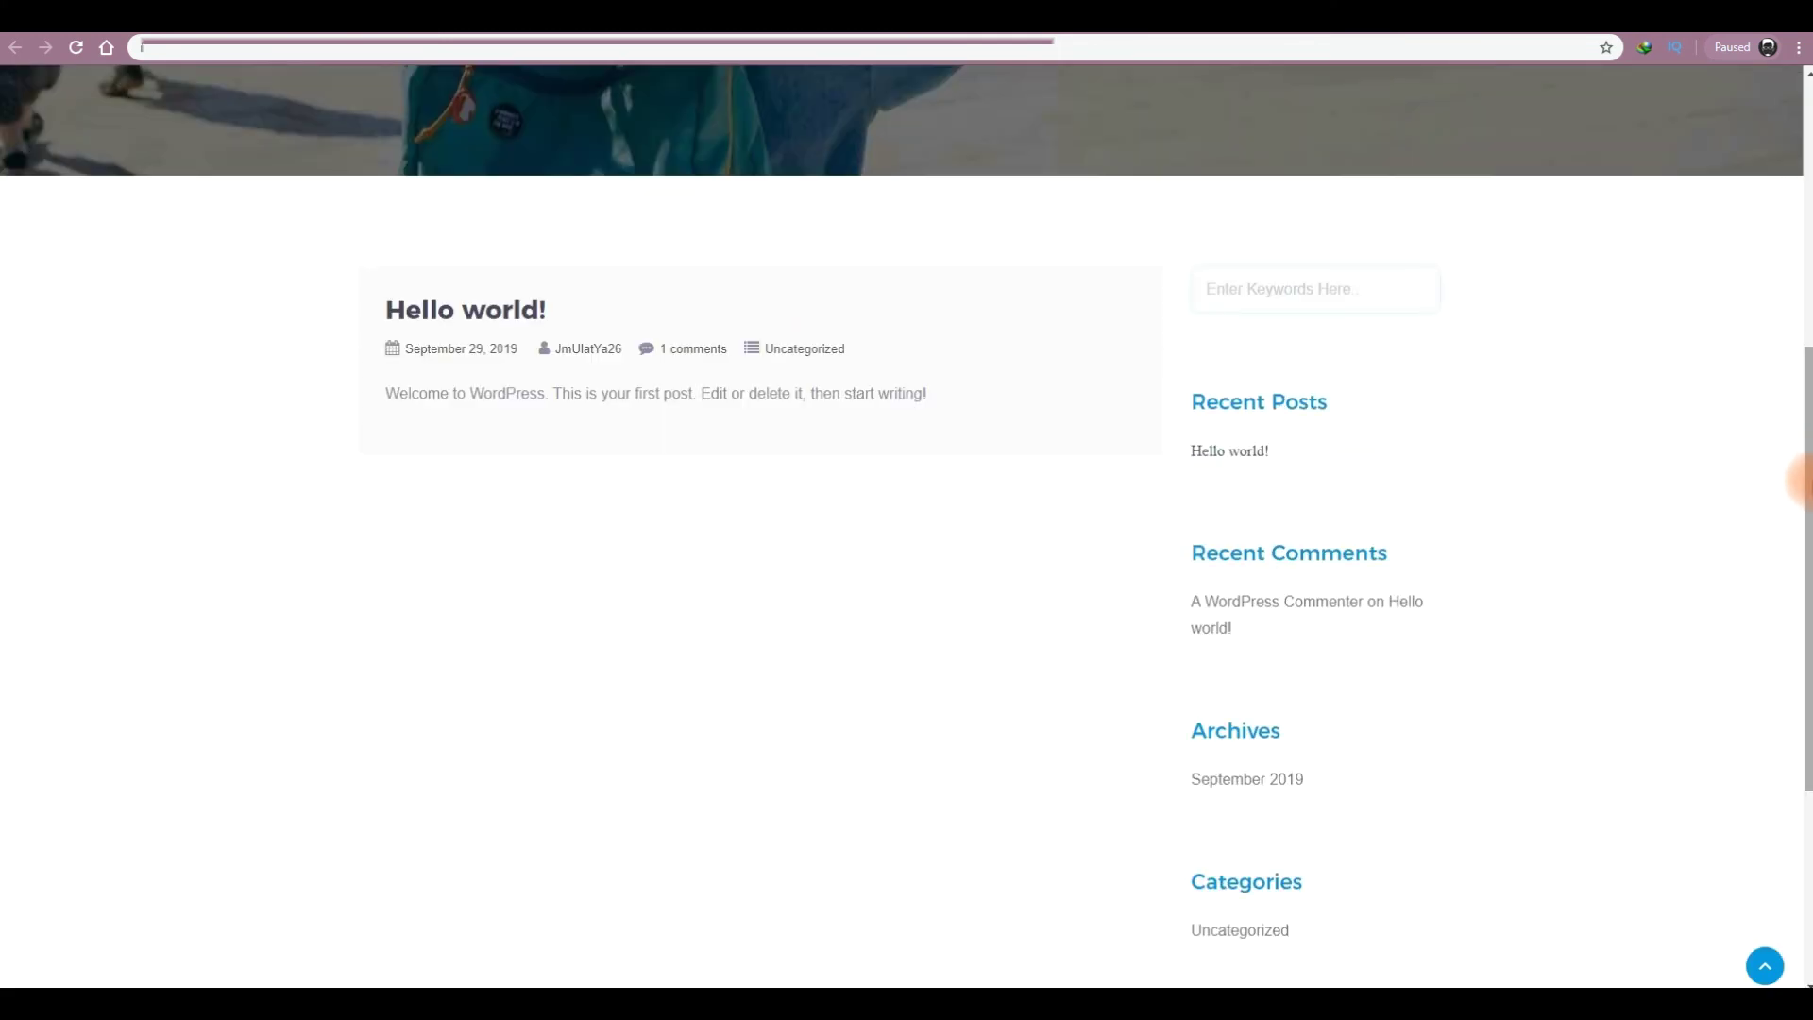
pyautogui.moveTo(1801, 485); pyautogui.dragTo(1799, 228)
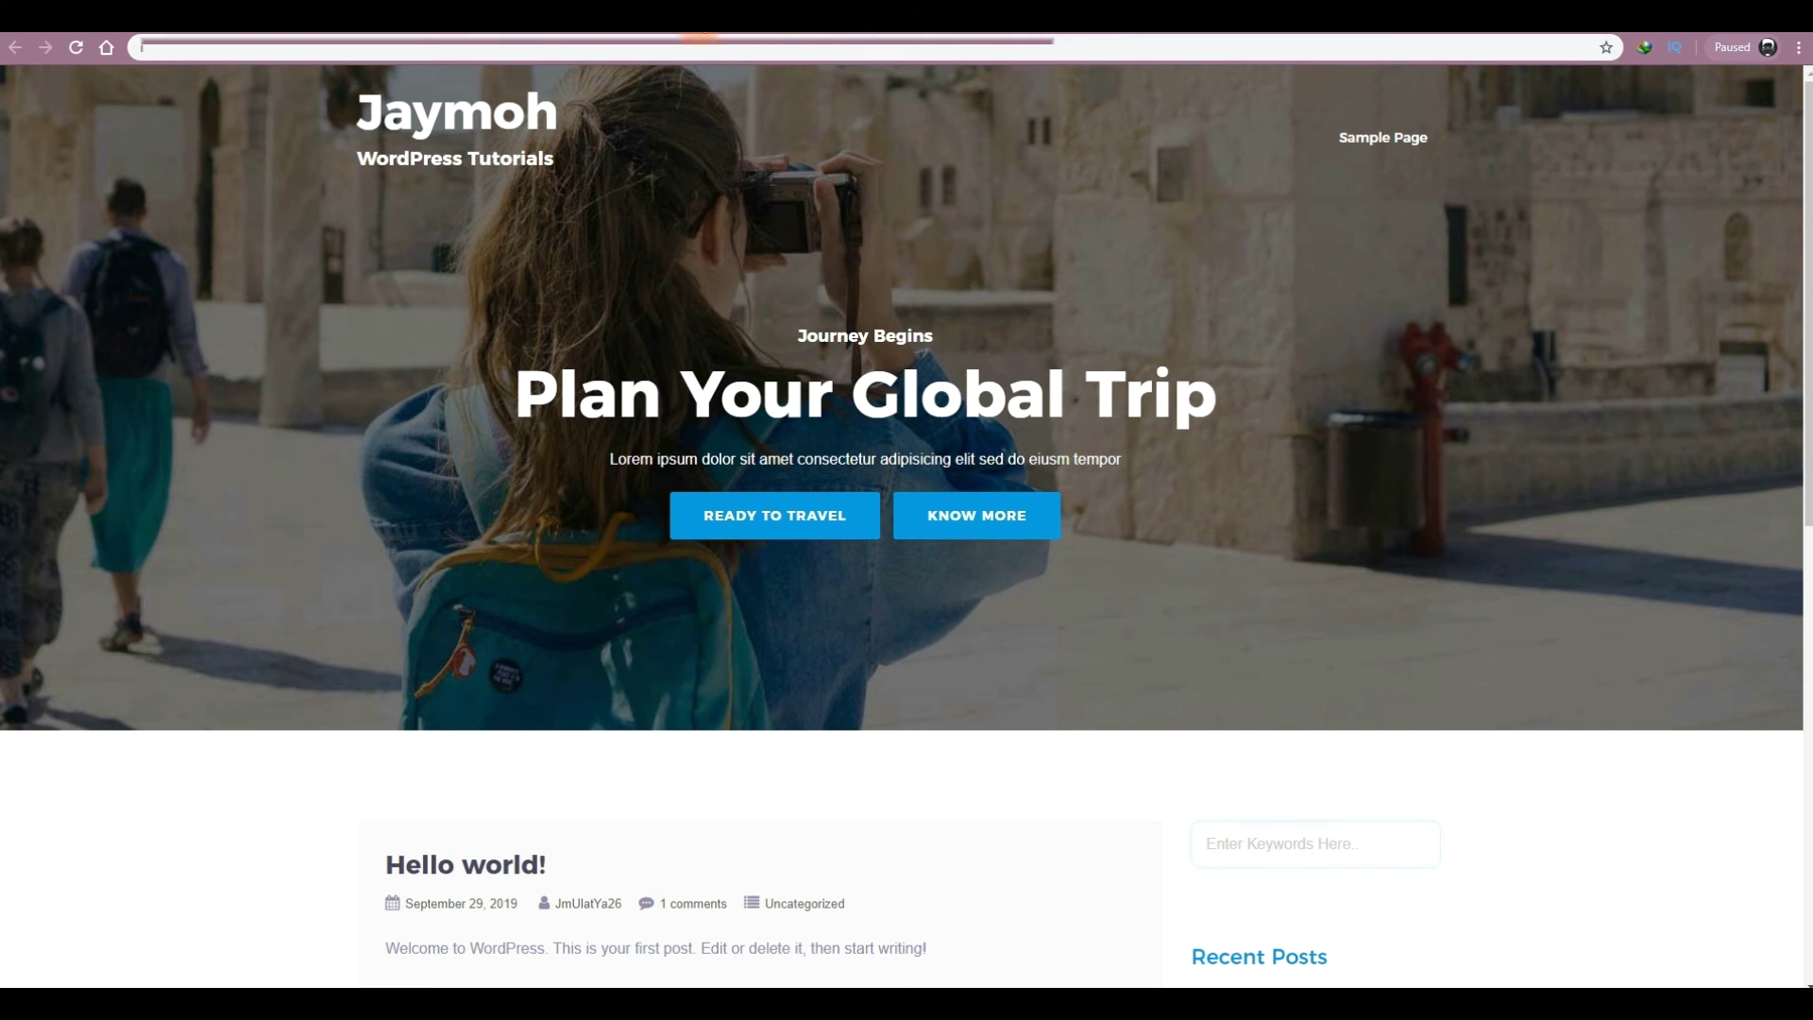
# - Load the site's wp-admin address to reach the WordPress 5.2.3 admin Dashboard running Travely
pyautogui.press('Return')
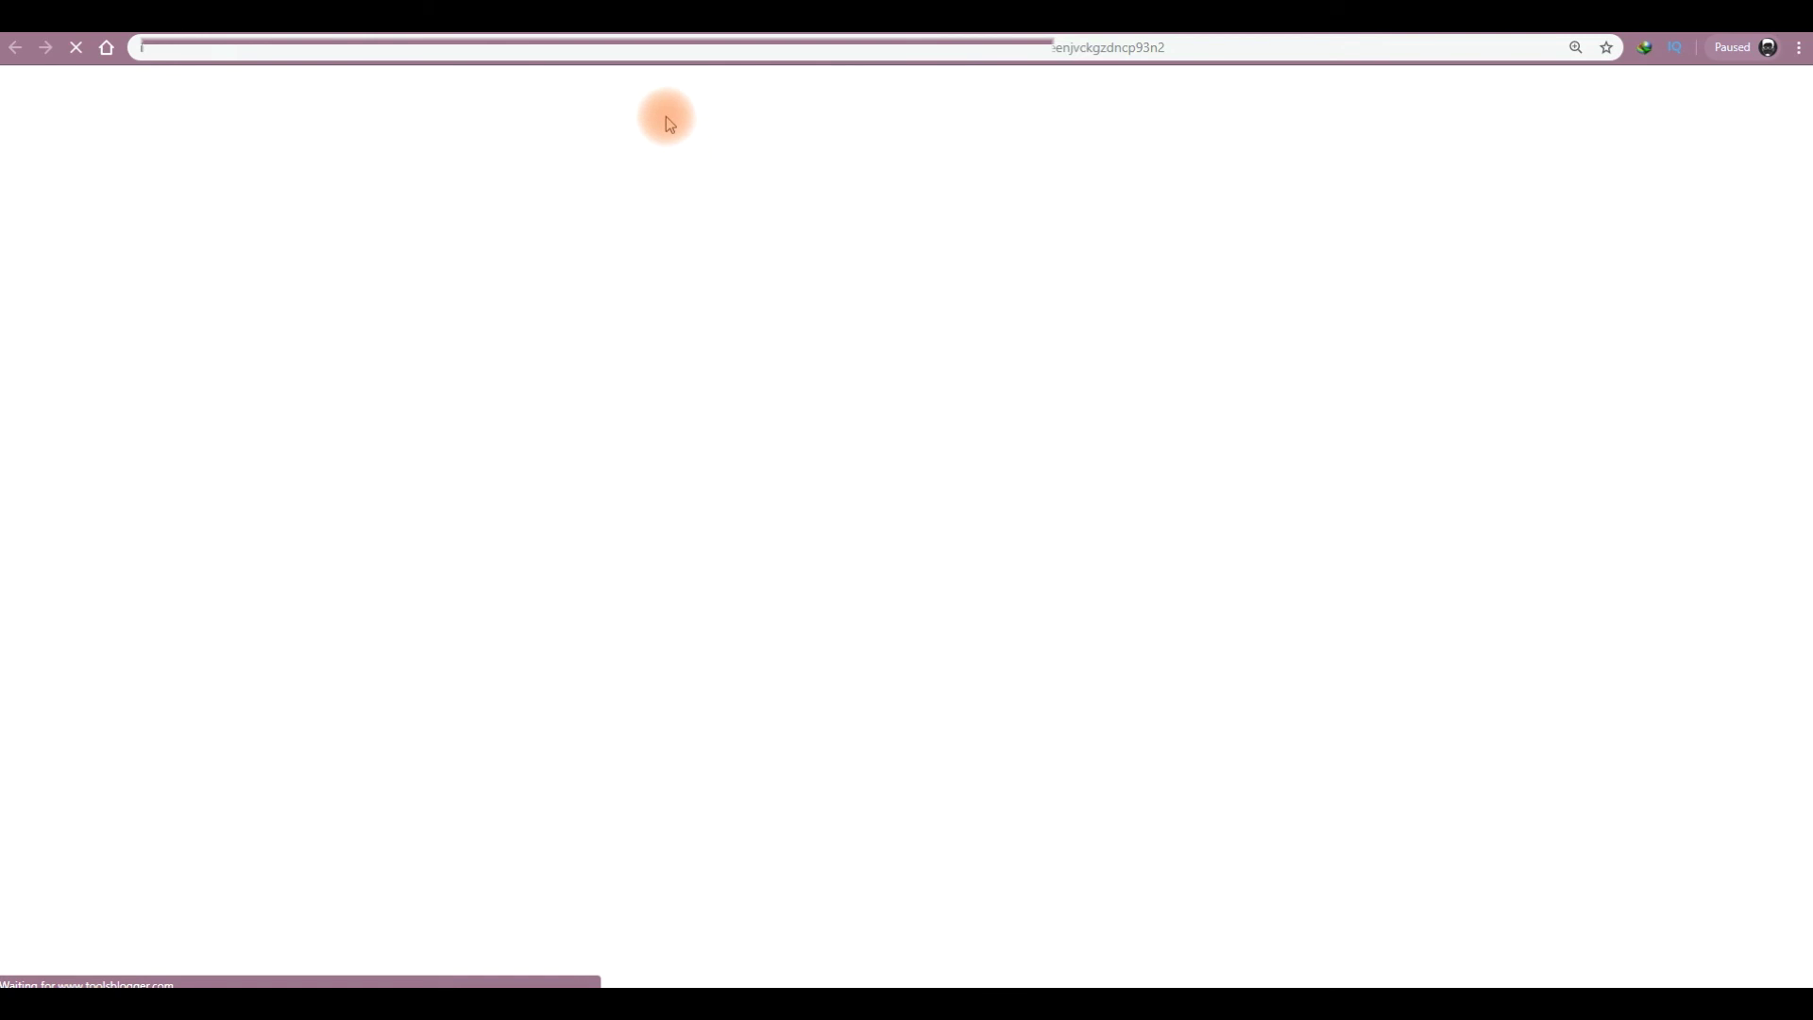